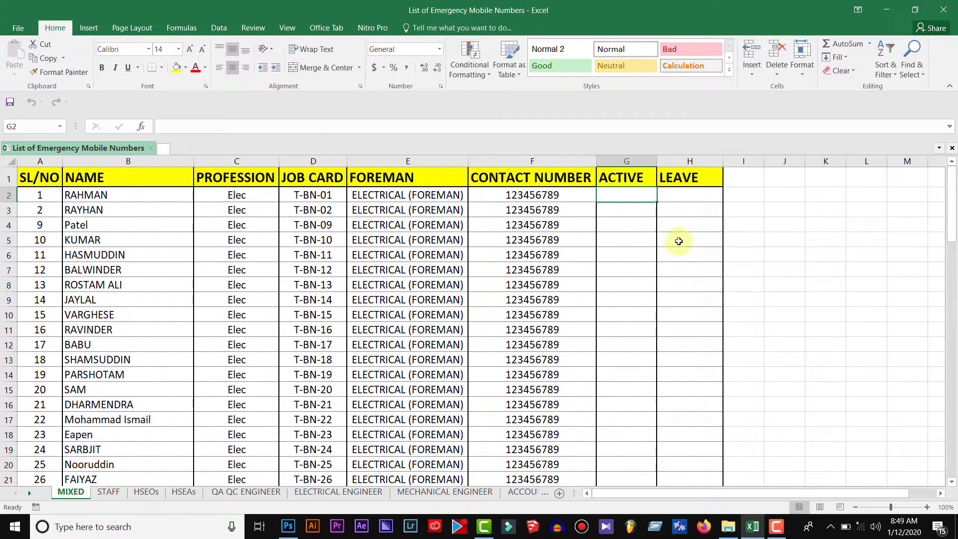
- Select cell G2, then enable the Developer tab under File > Options > Customize Ribbon
click(632, 206)
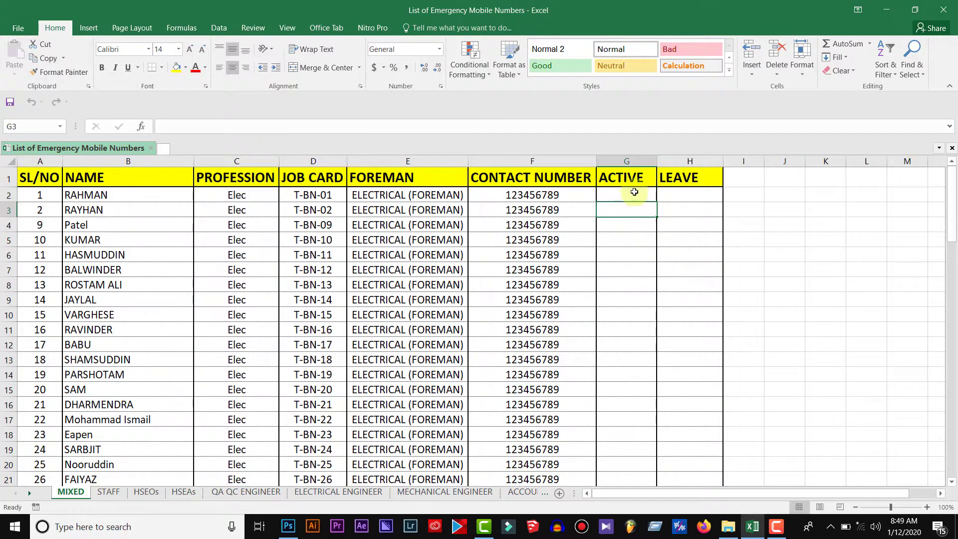
click(634, 192)
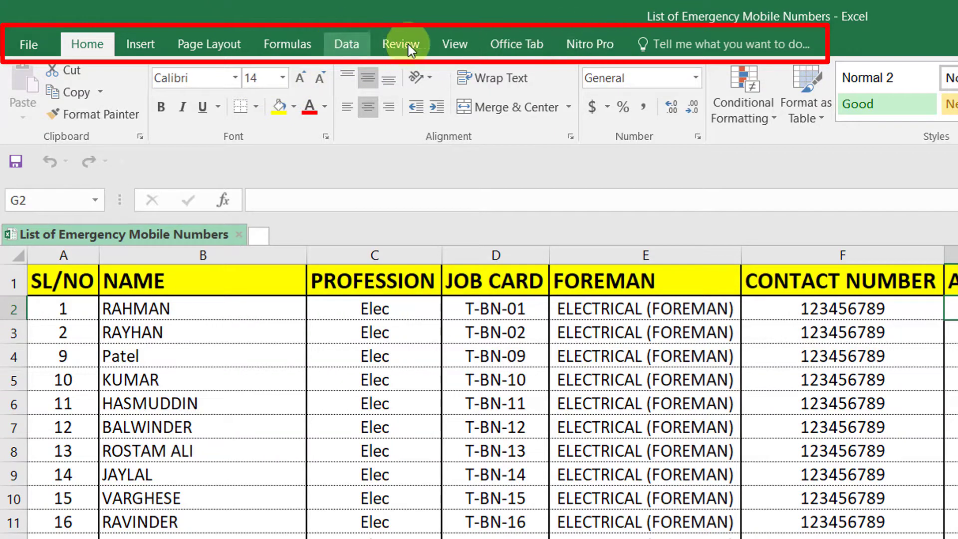
click(28, 48)
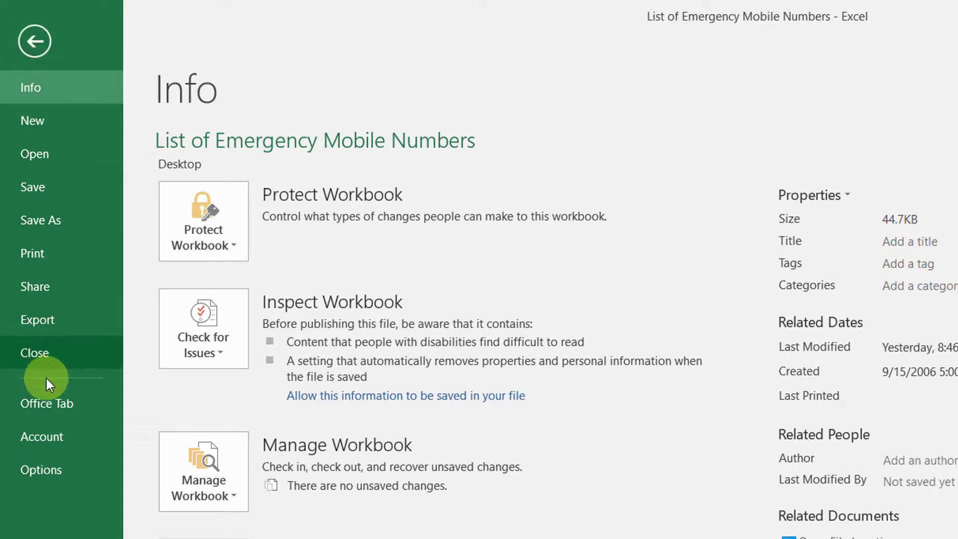
click(48, 472)
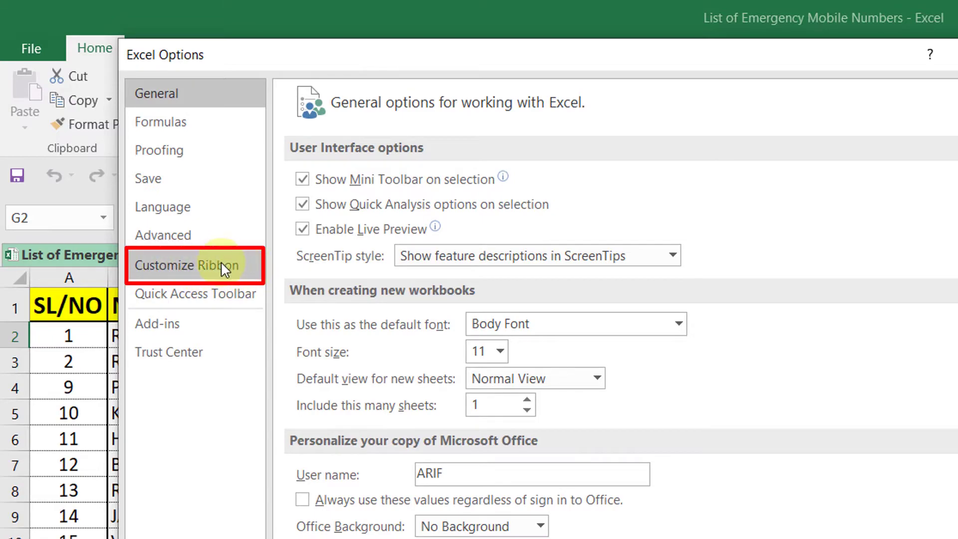
click(220, 265)
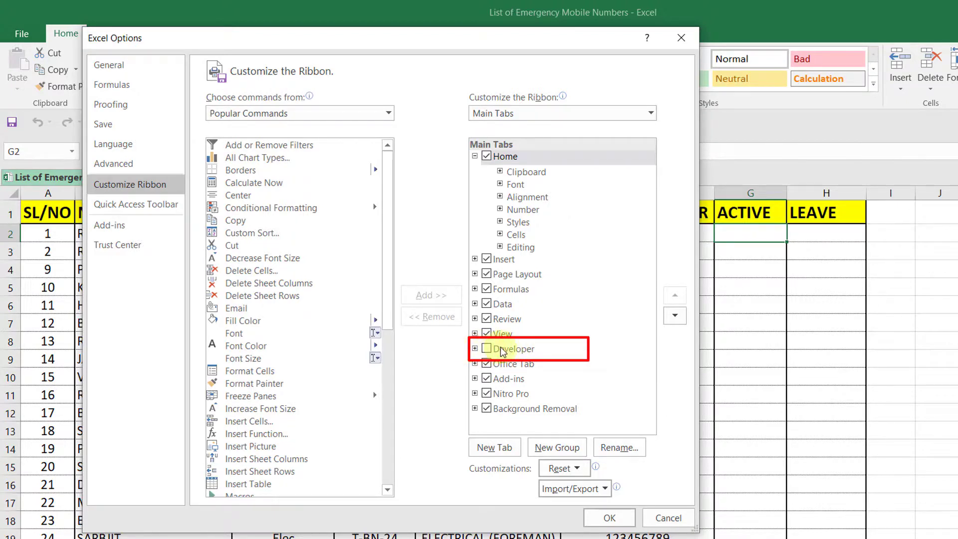
click(486, 349)
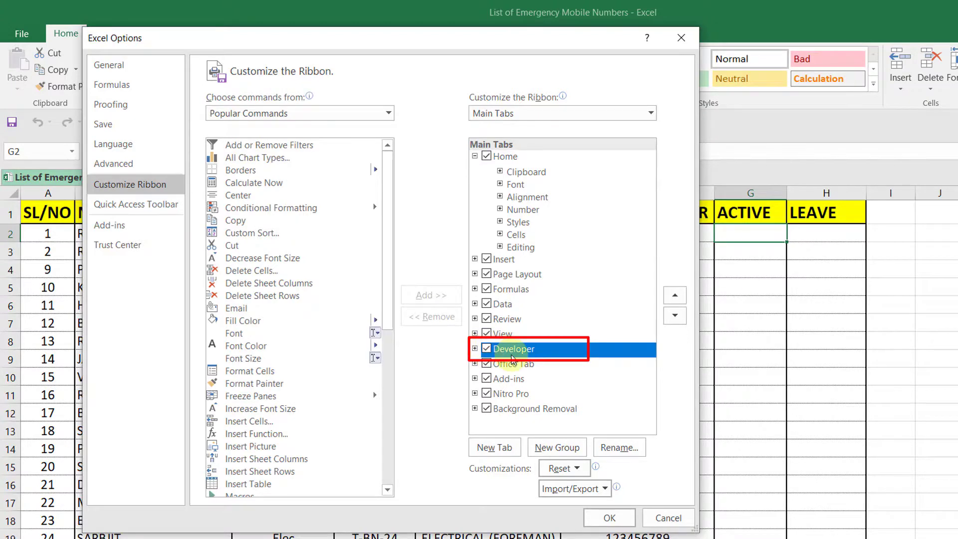
click(610, 519)
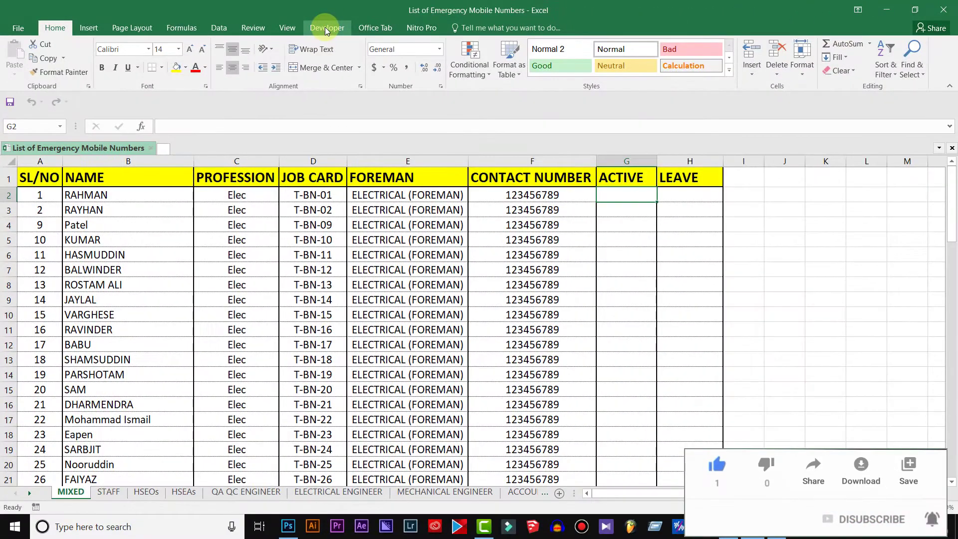
- Draw a Form Controls check box inside cell G2 from the Developer tab's Insert list
click(325, 28)
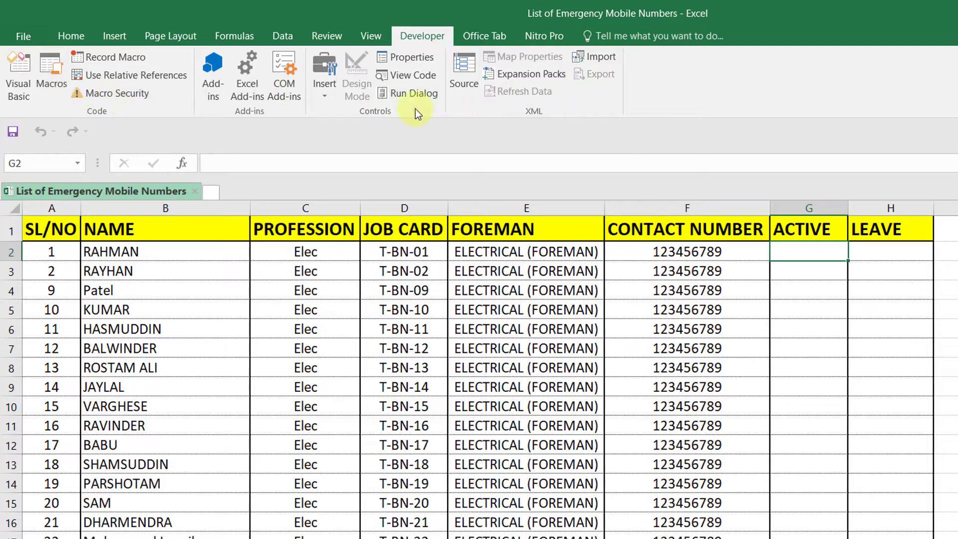
click(323, 97)
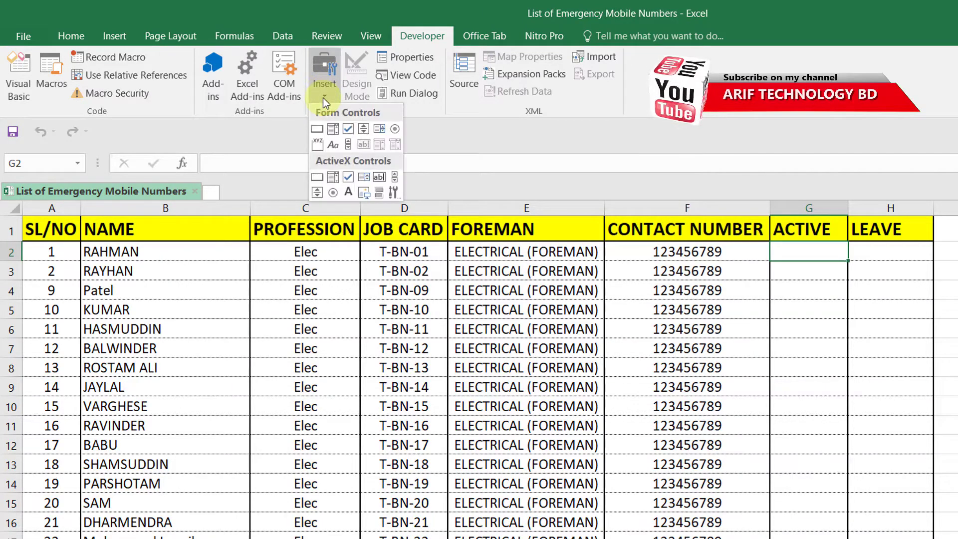
click(348, 129)
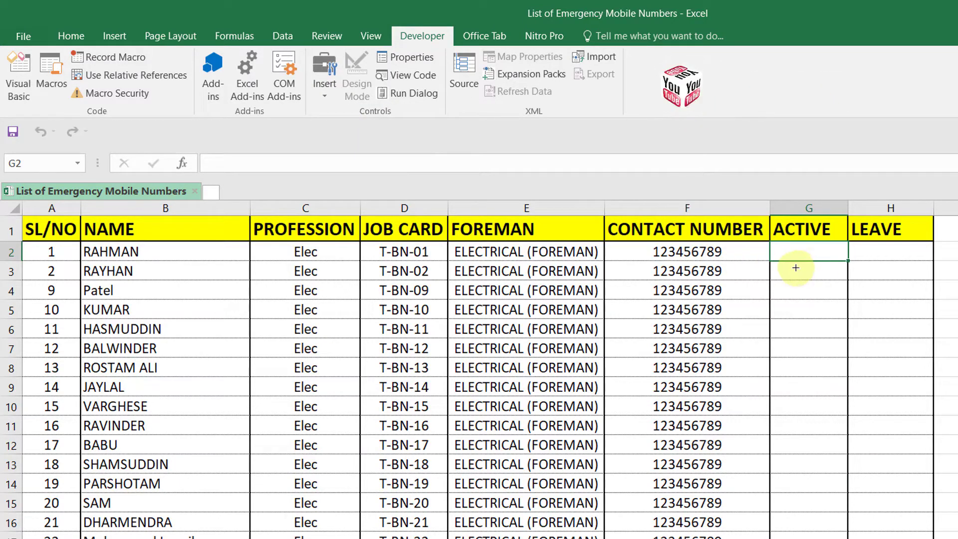
drag(785, 249, 823, 267)
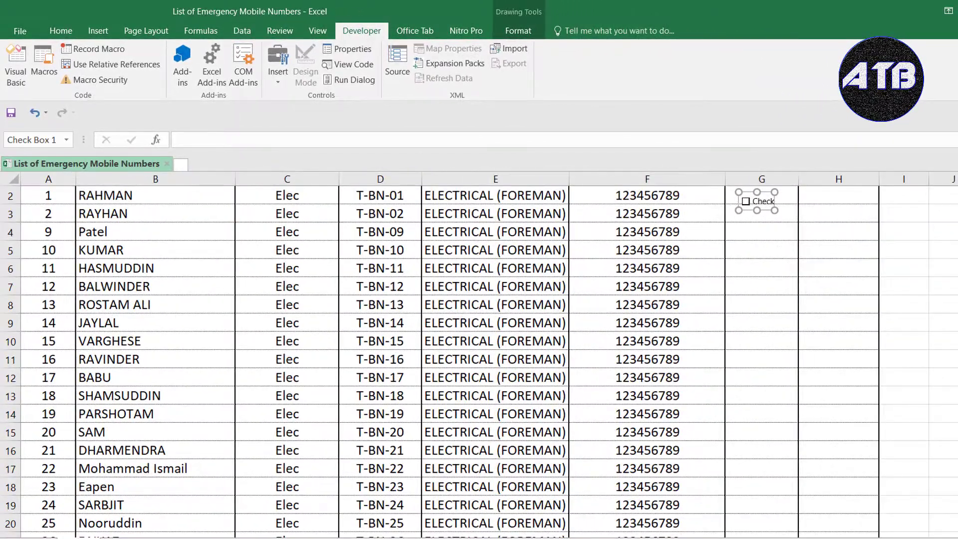
scroll(479, 356, up, 1)
scroll(479, 355, up, 1)
scroll(479, 355, up, 1)
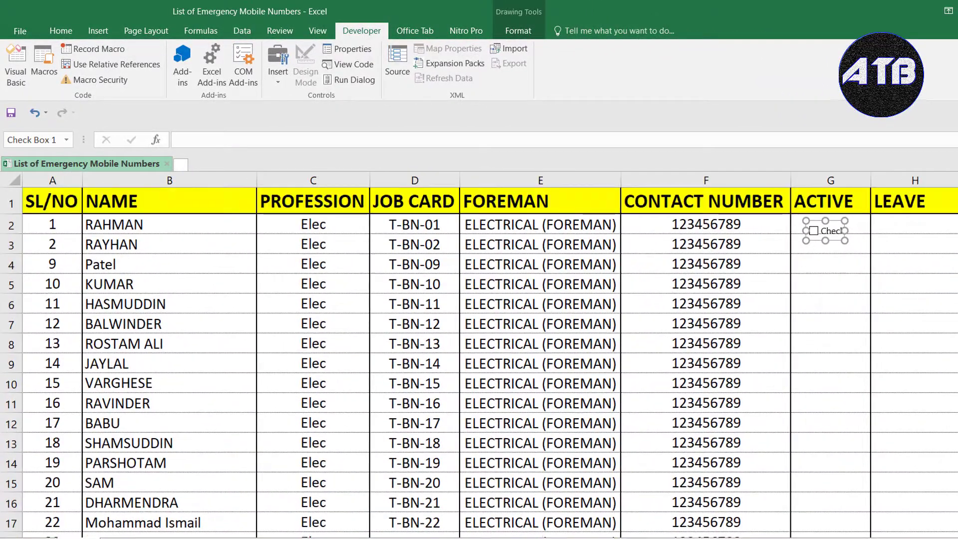
scroll(922, 533, right, 1)
scroll(922, 534, right, 1)
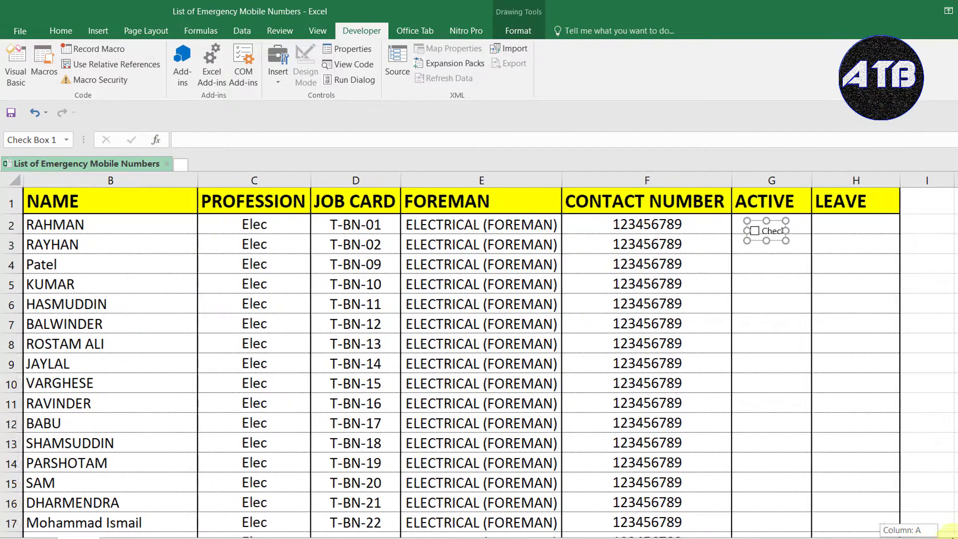
- Tick the new G2 check box and bring up its right-click options menu
click(794, 265)
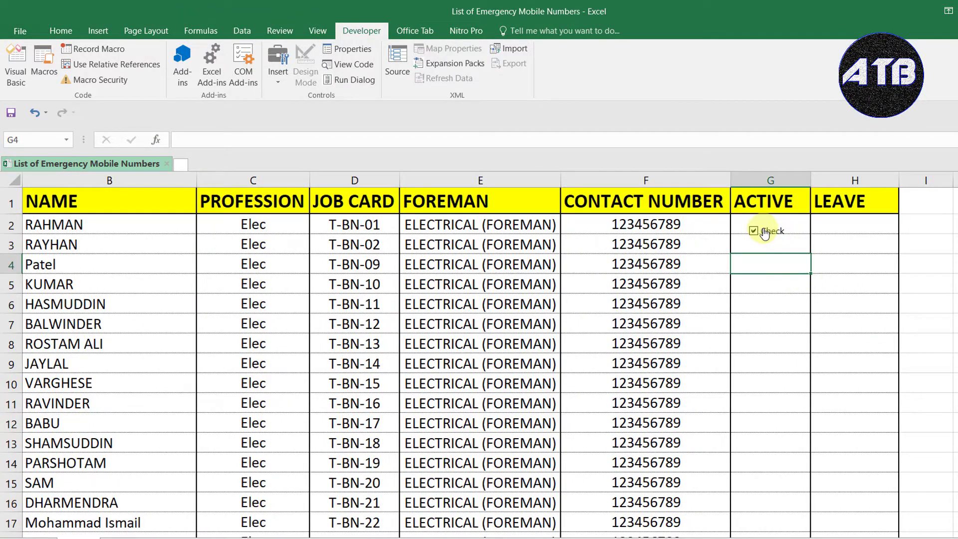
right_click(766, 232)
click(759, 244)
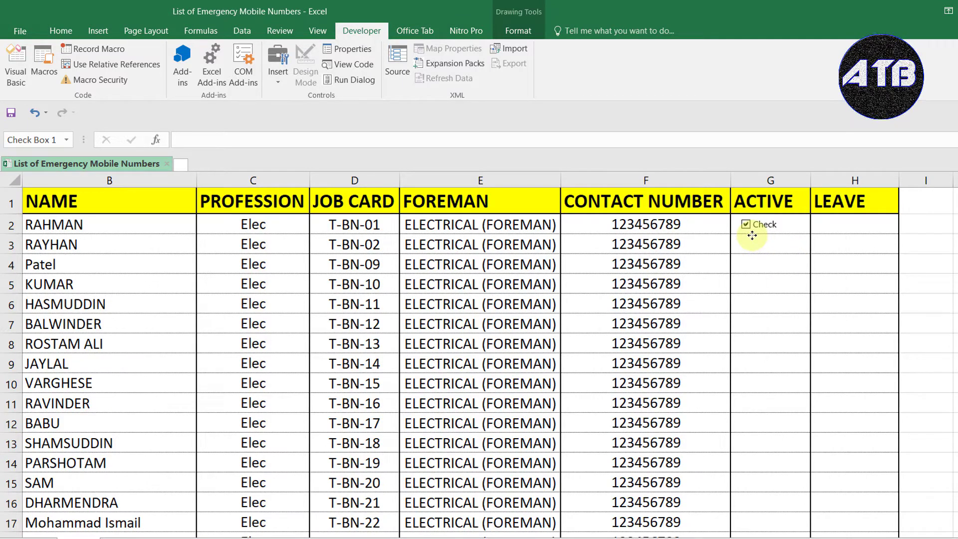
click(764, 224)
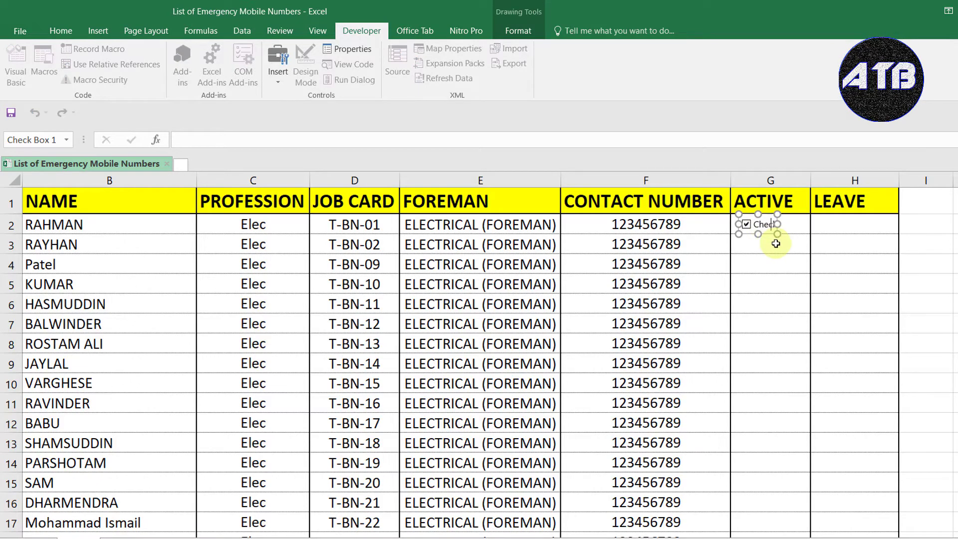
click(770, 238)
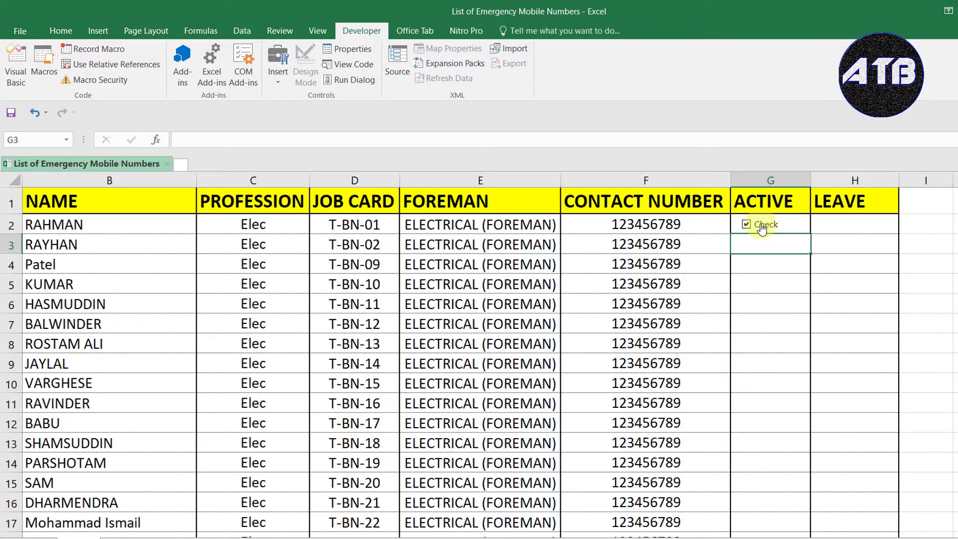
right_click(761, 226)
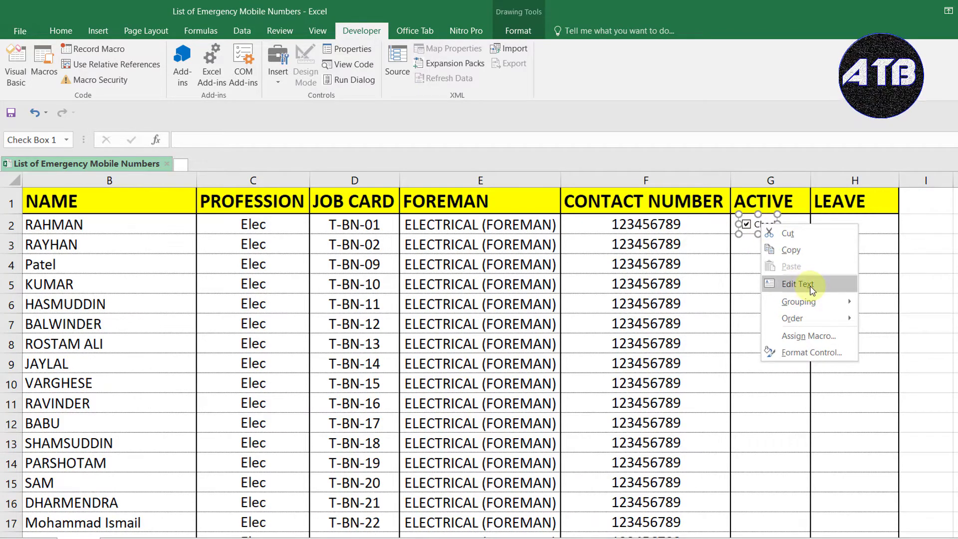
- Replace the G2 check box label 'Check' with 'ACTIVED' and clear its tick
click(809, 287)
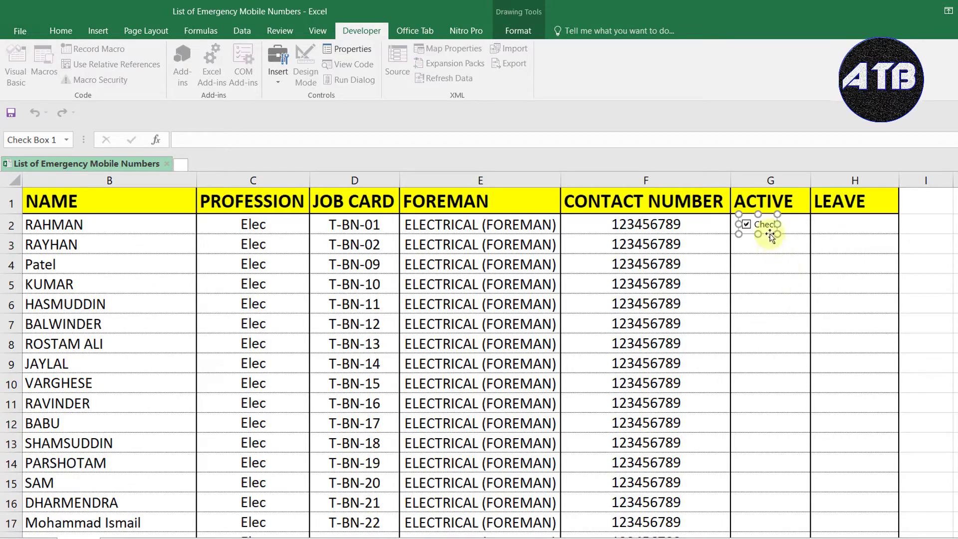
drag(756, 224, 784, 224)
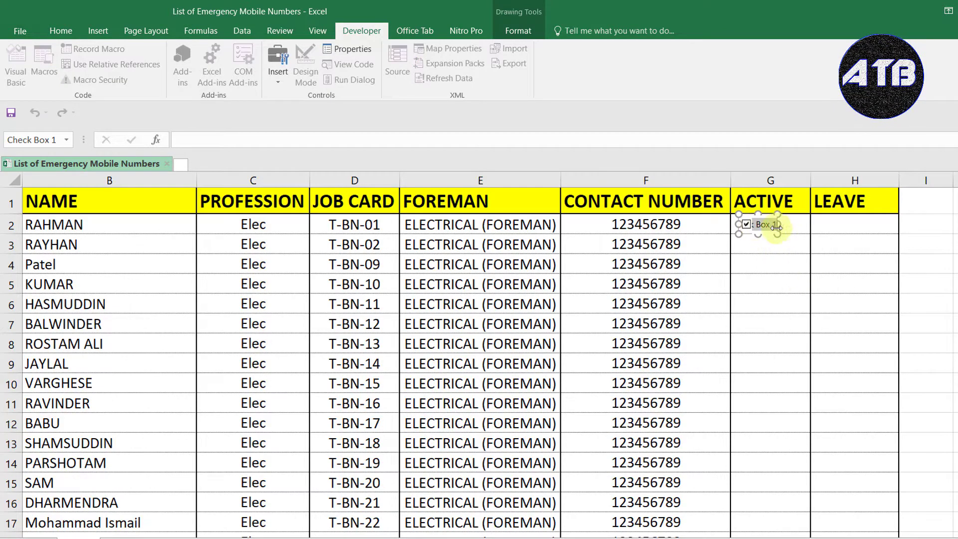
text(ACTIV)
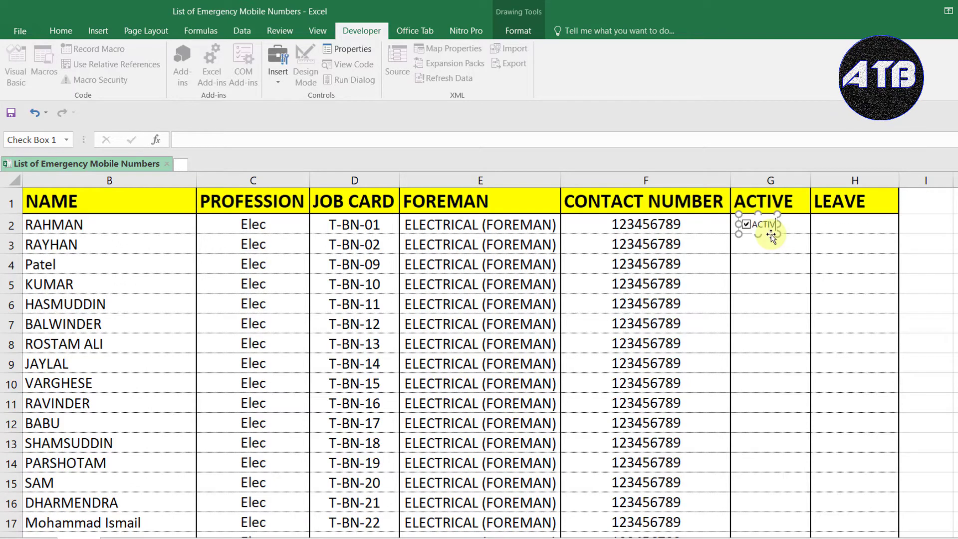
click(777, 262)
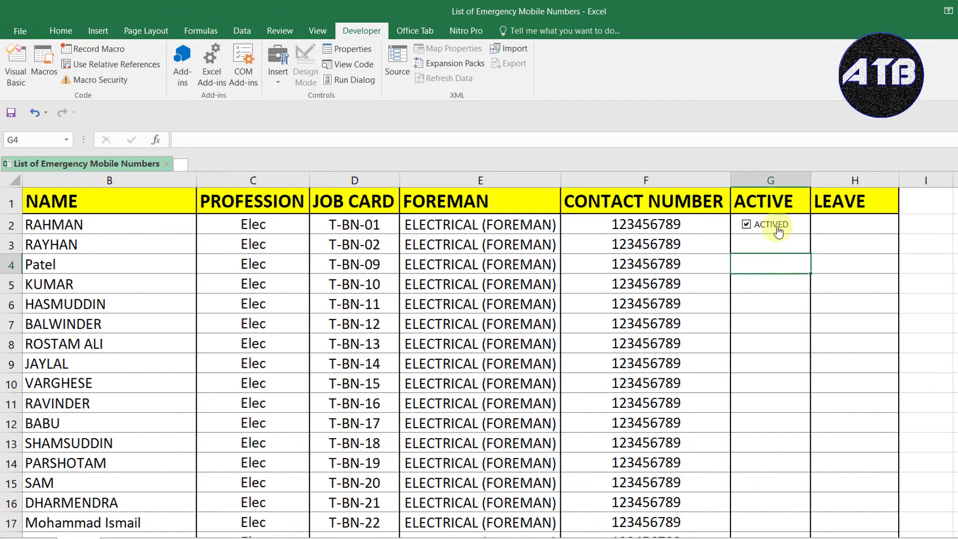
click(746, 225)
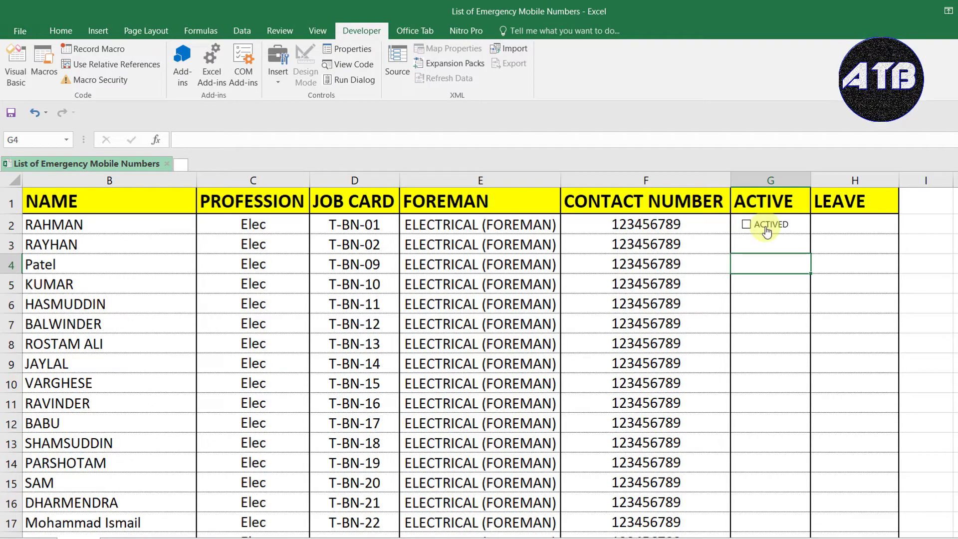
- Open Format Control for the ACTIVED check box, keeping its value Unchecked
right_click(767, 232)
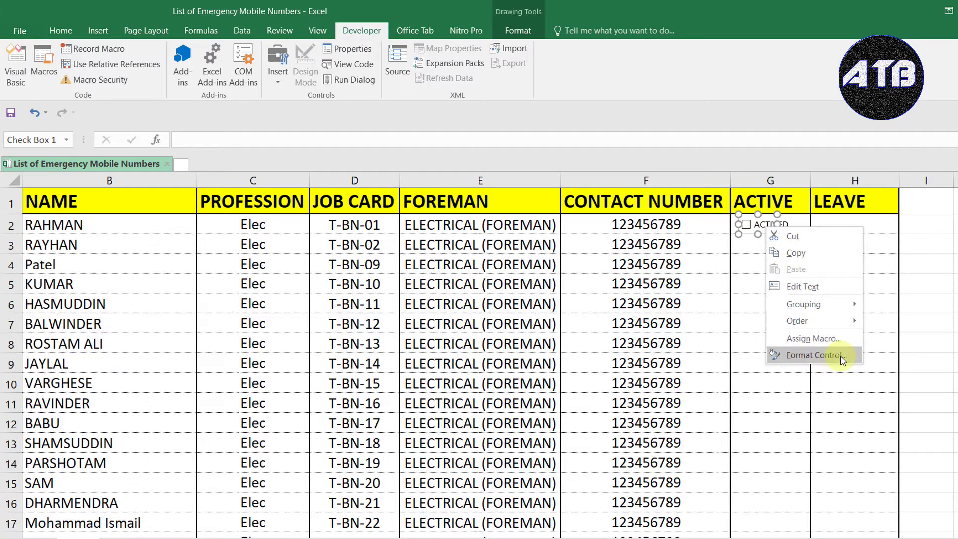
click(814, 355)
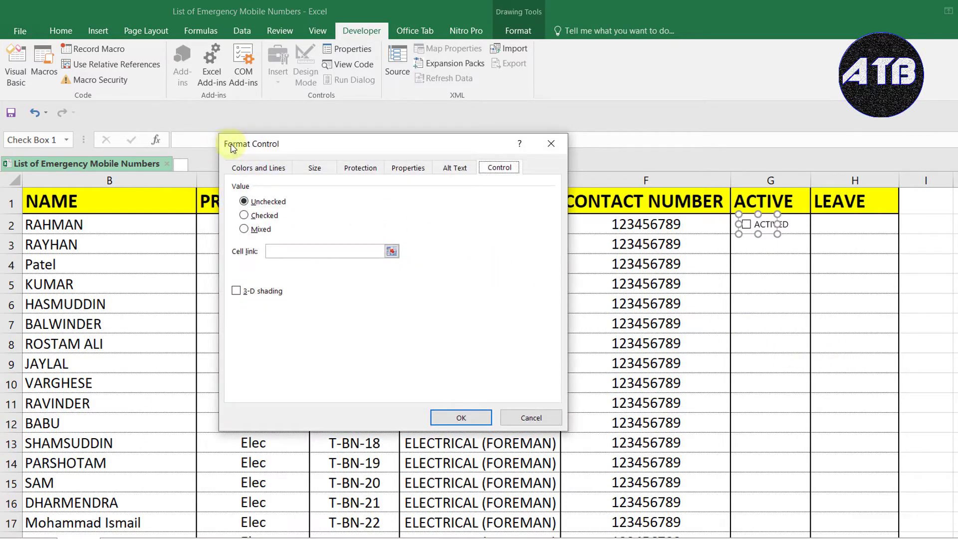
drag(333, 146, 247, 115)
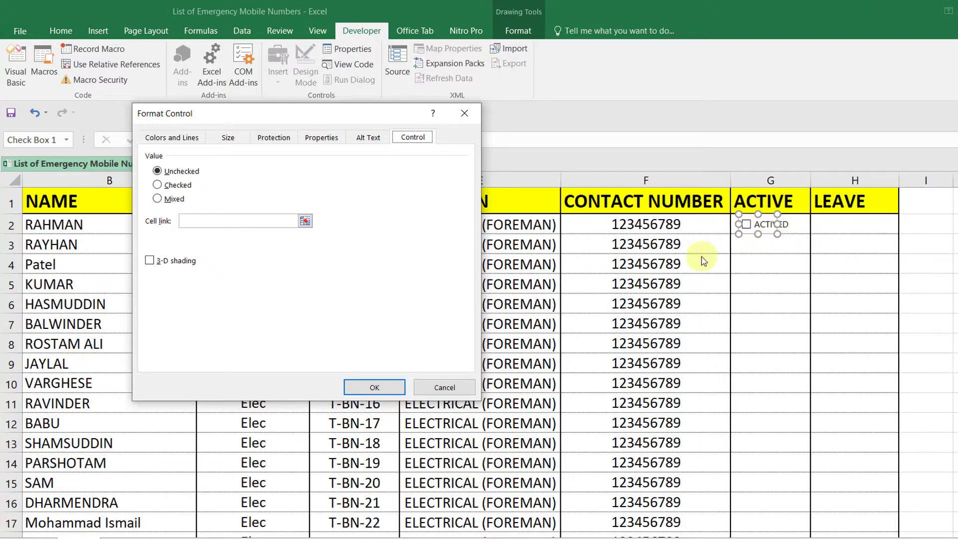
click(180, 171)
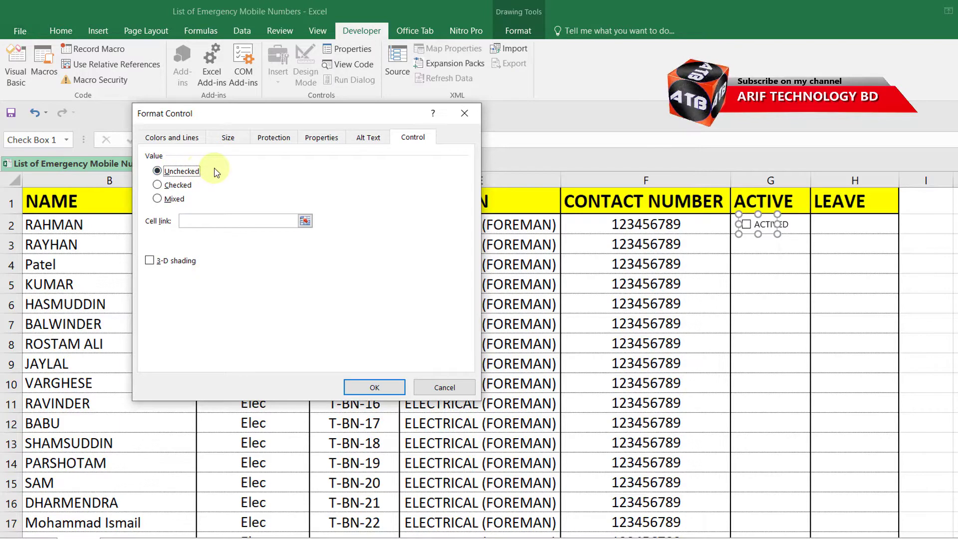
- Give the ACTIVED check box a black fill and a black single-line 1.5 pt border
click(170, 141)
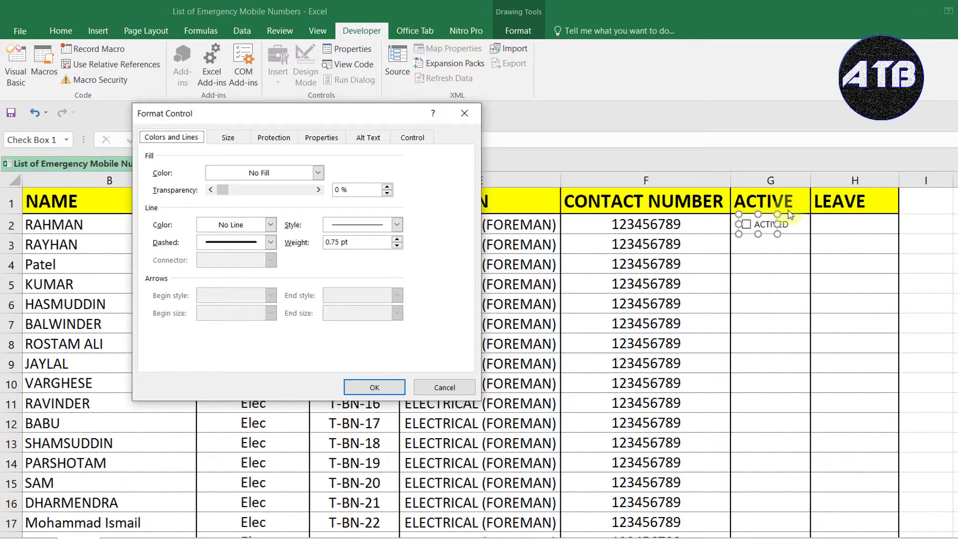
click(310, 175)
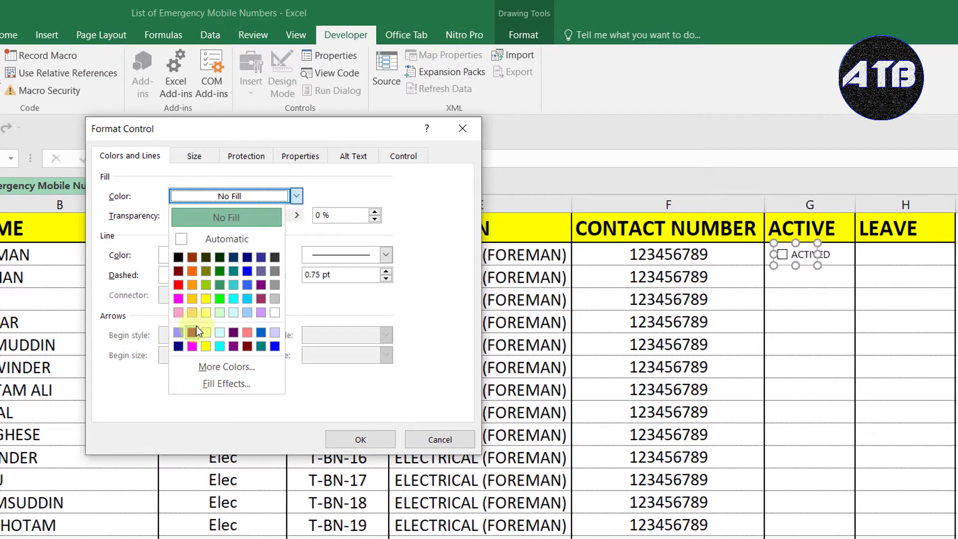
click(178, 258)
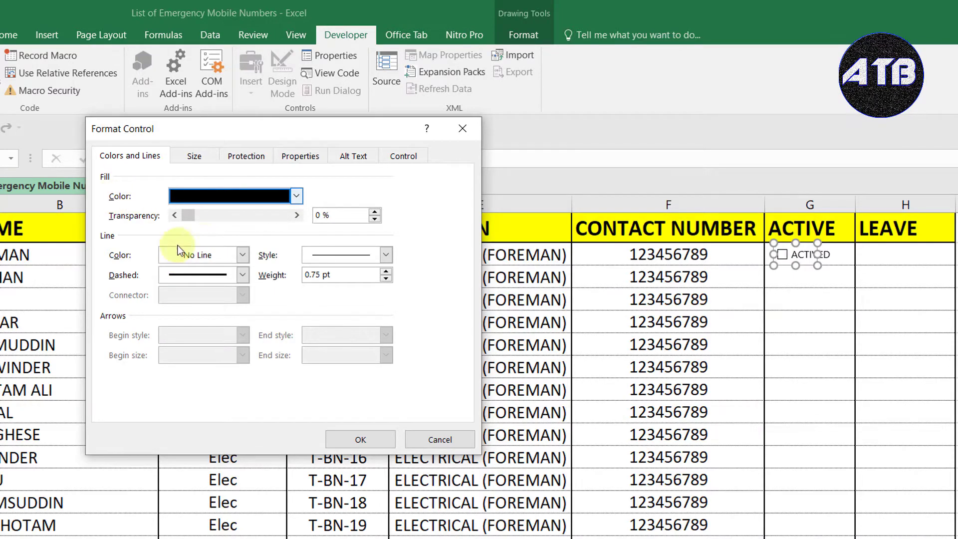
click(226, 256)
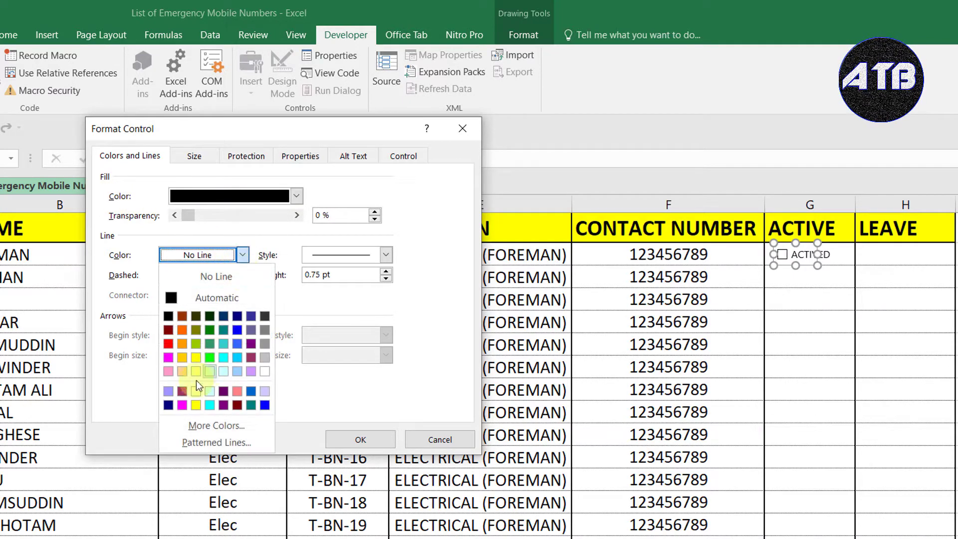
click(166, 300)
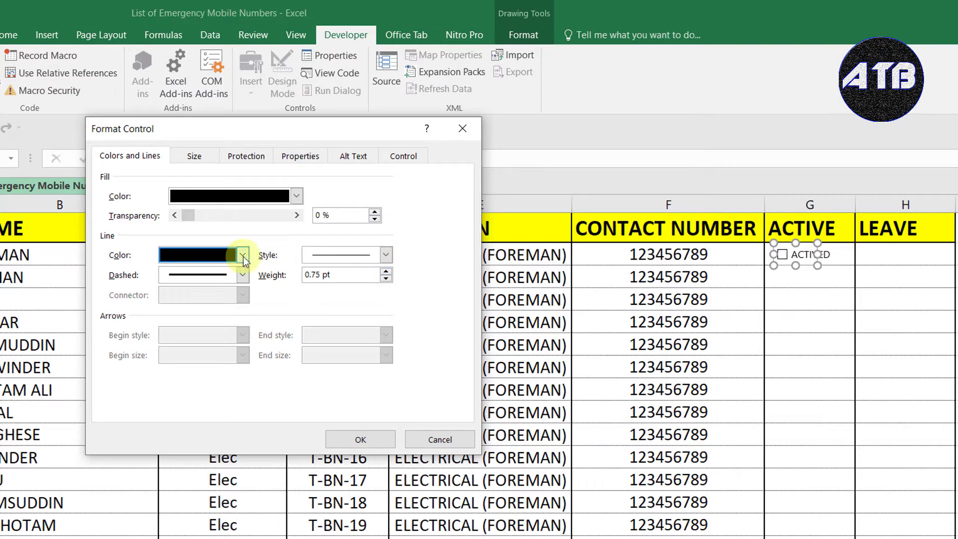
click(386, 255)
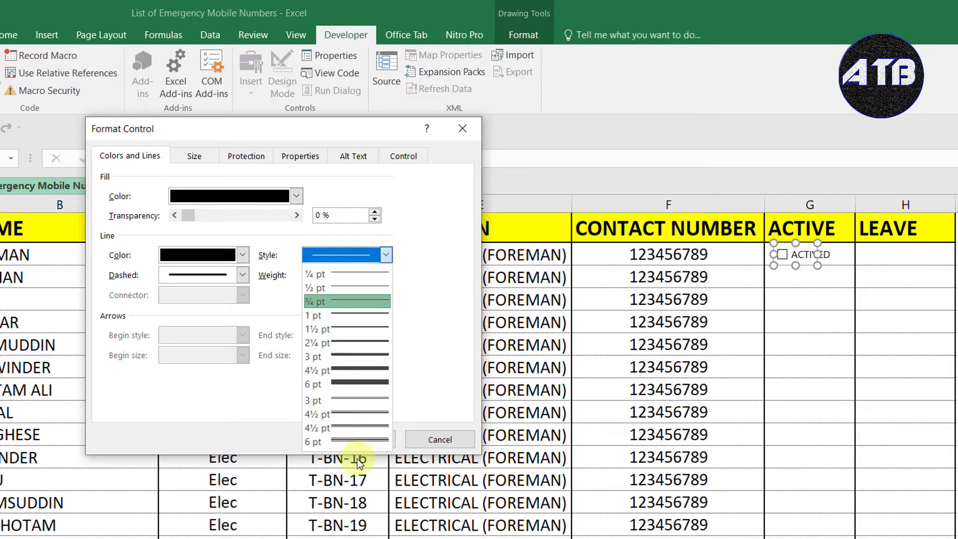
click(382, 257)
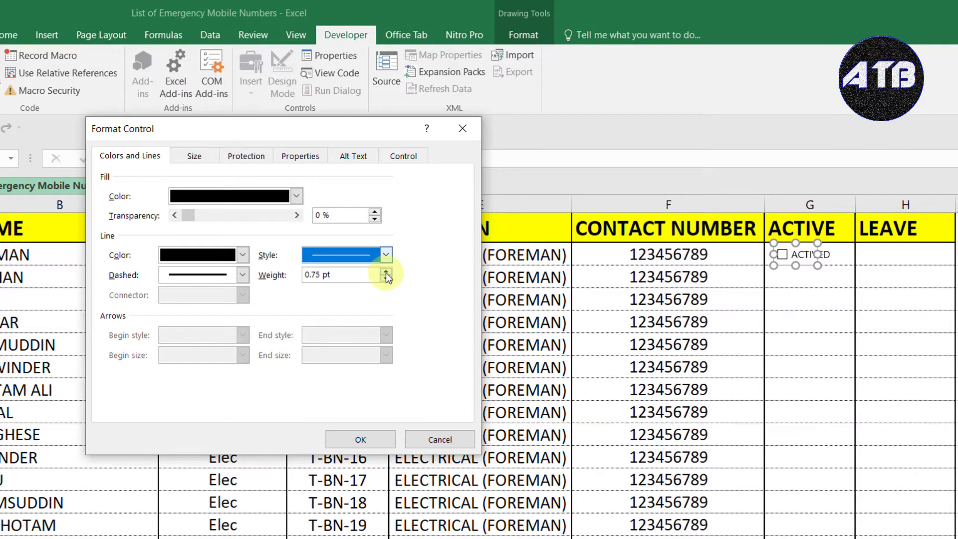
click(386, 272)
click(386, 272)
click(386, 273)
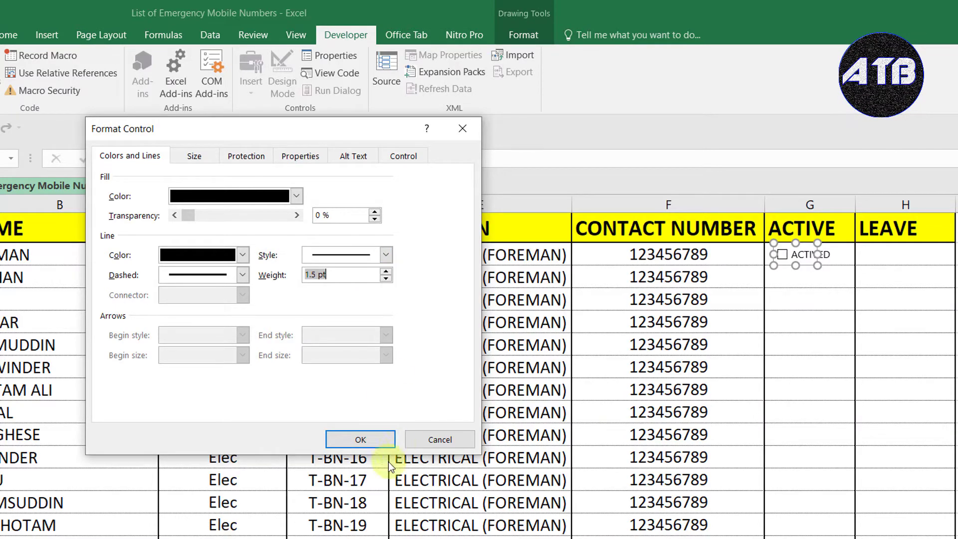
click(370, 444)
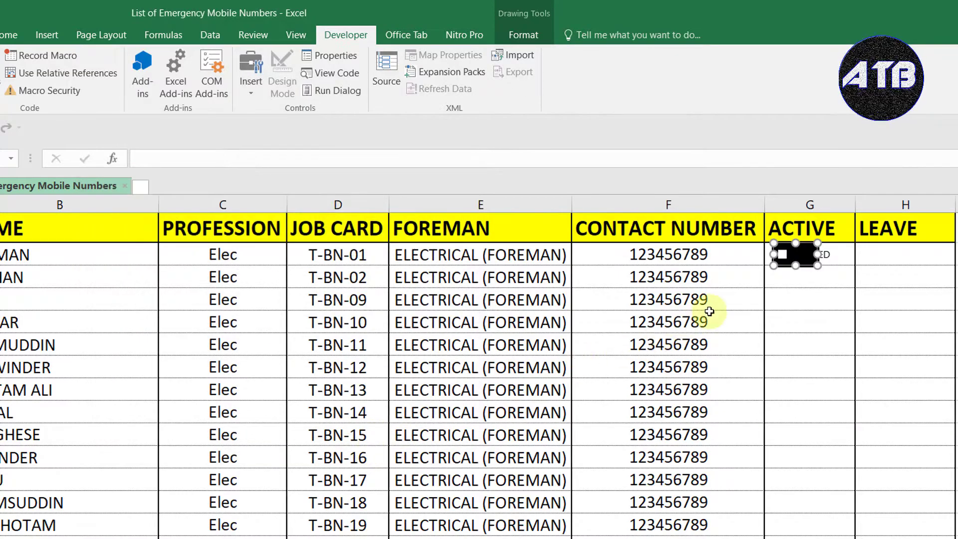
- Fill the ACTIVED check box green via Shape Fill and widen it across cell G2
right_click(784, 299)
click(769, 250)
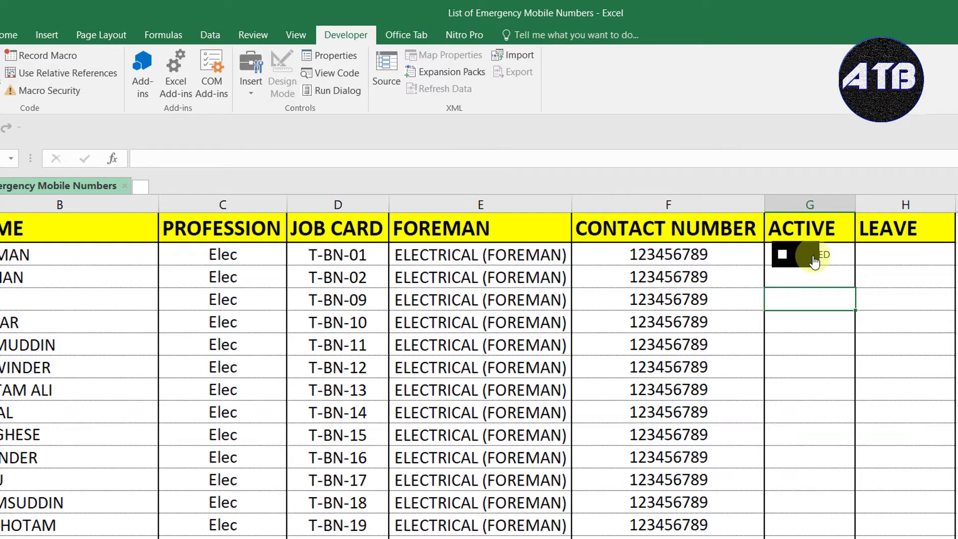
right_click(805, 260)
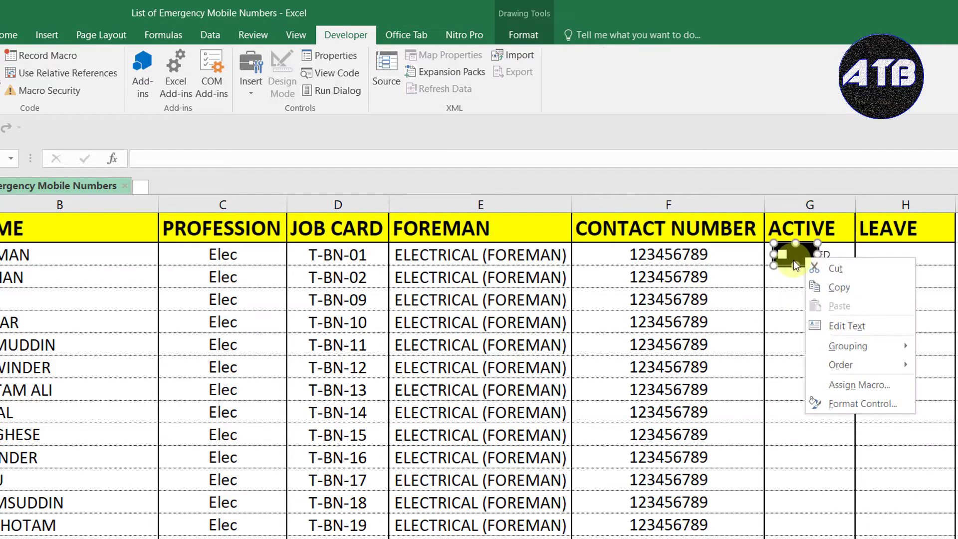
click(521, 31)
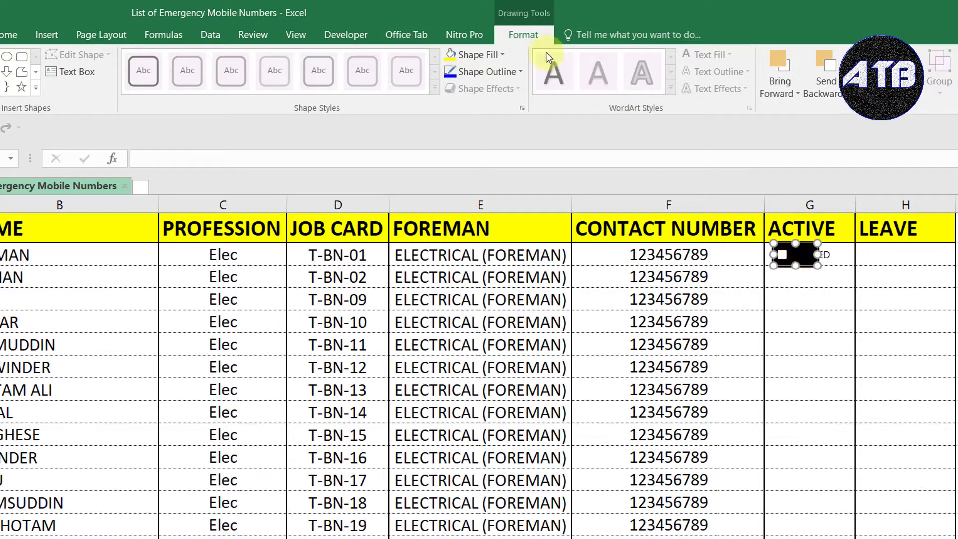
click(503, 55)
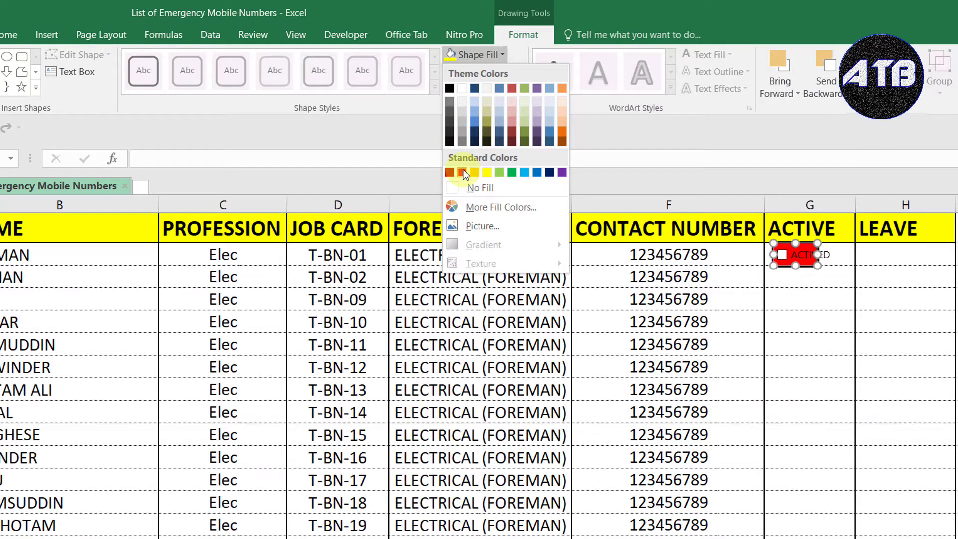
click(511, 173)
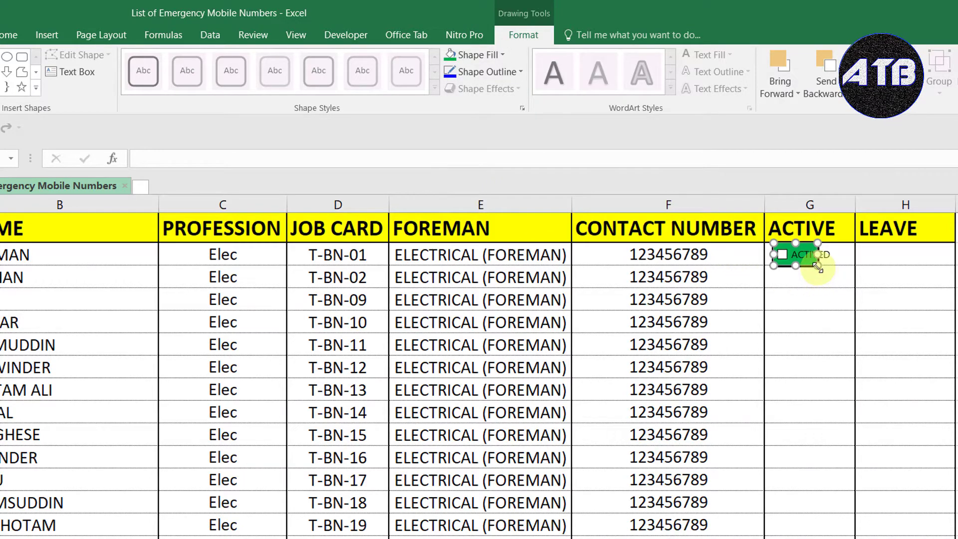
drag(818, 268, 837, 262)
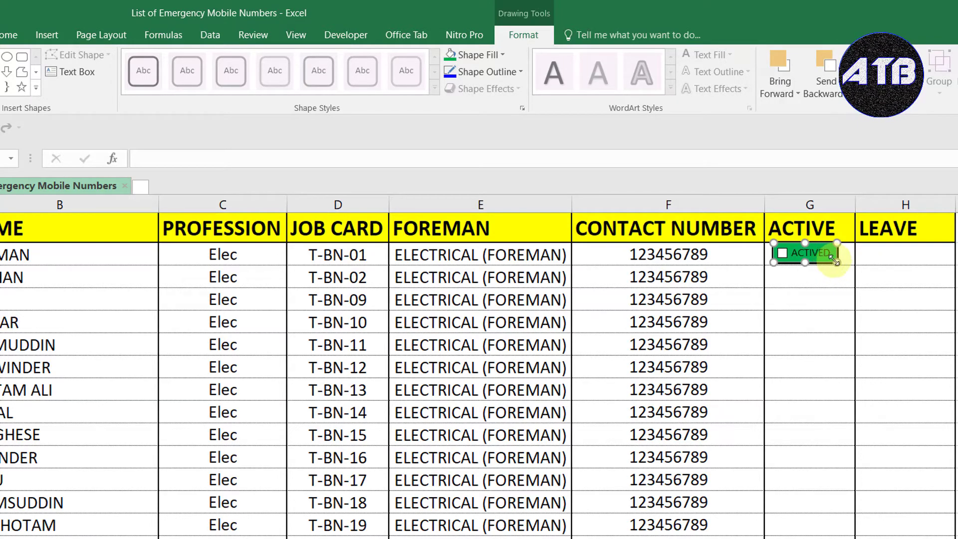
click(825, 294)
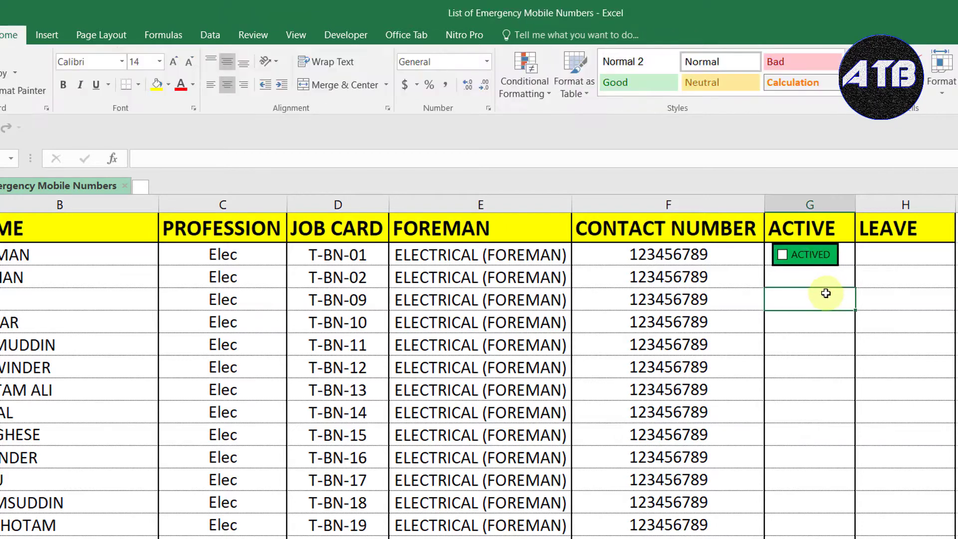
- Apply a Dark Blue Shape Outline to the green ACTIVED check box
right_click(824, 261)
click(526, 37)
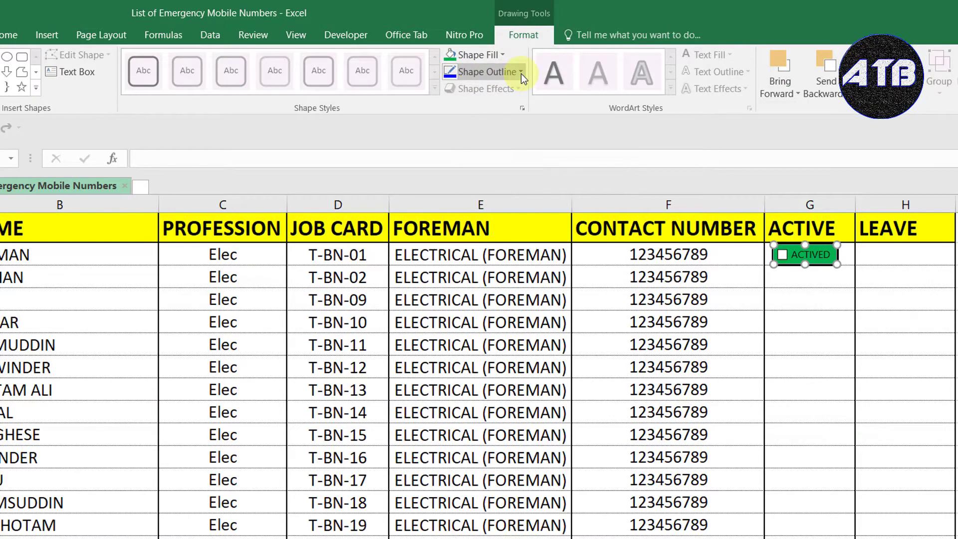
click(521, 73)
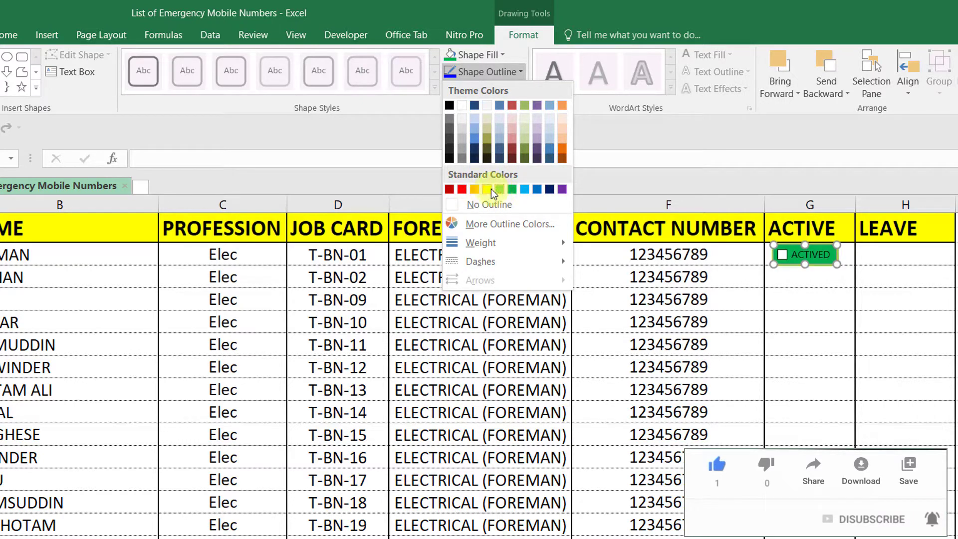
click(549, 190)
click(847, 312)
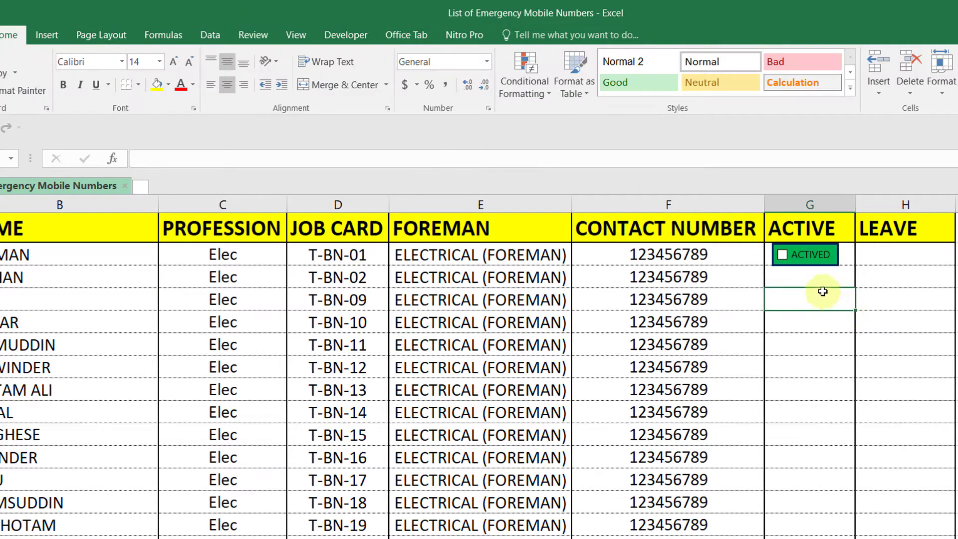
click(791, 259)
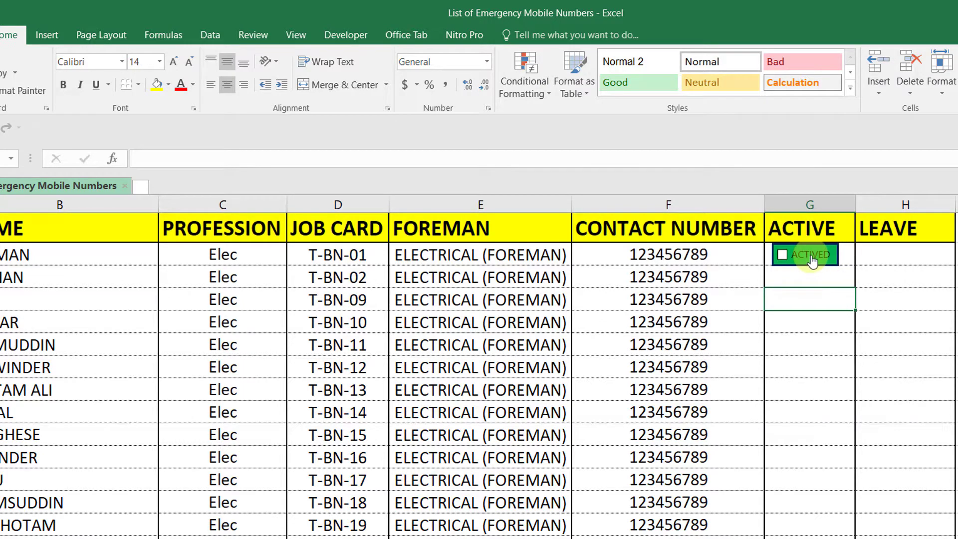
- Turn on 3-D shading on the ACTIVED check box's Control tab in Format Control
right_click(811, 258)
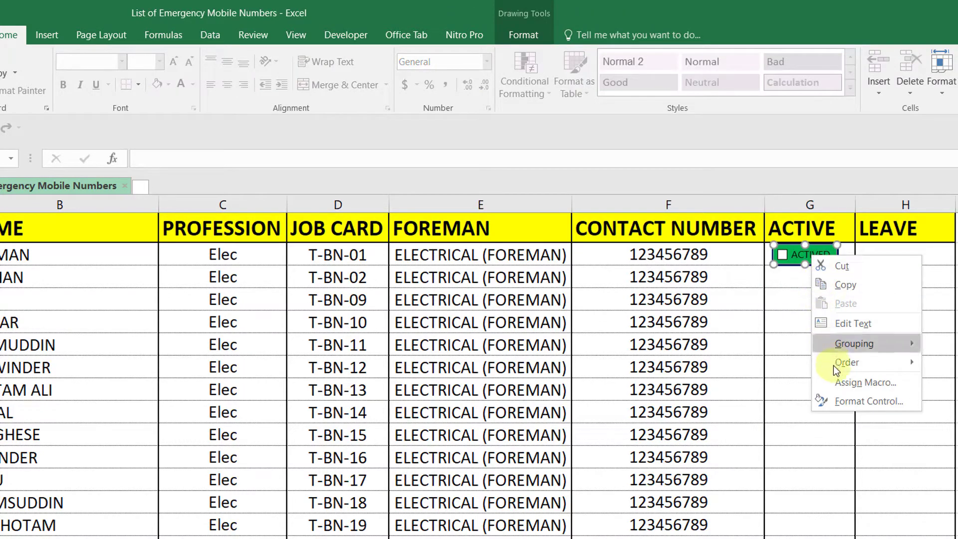
click(892, 400)
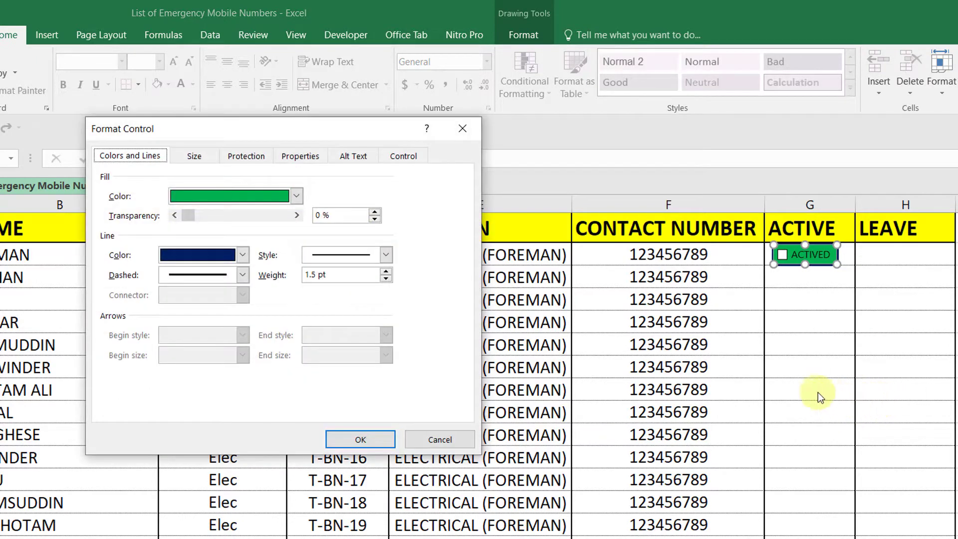
click(407, 158)
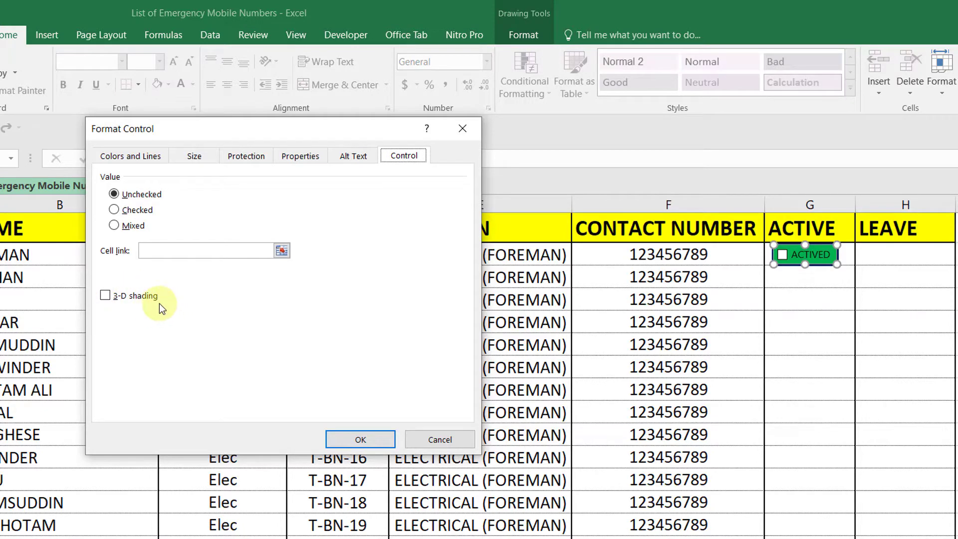
click(115, 294)
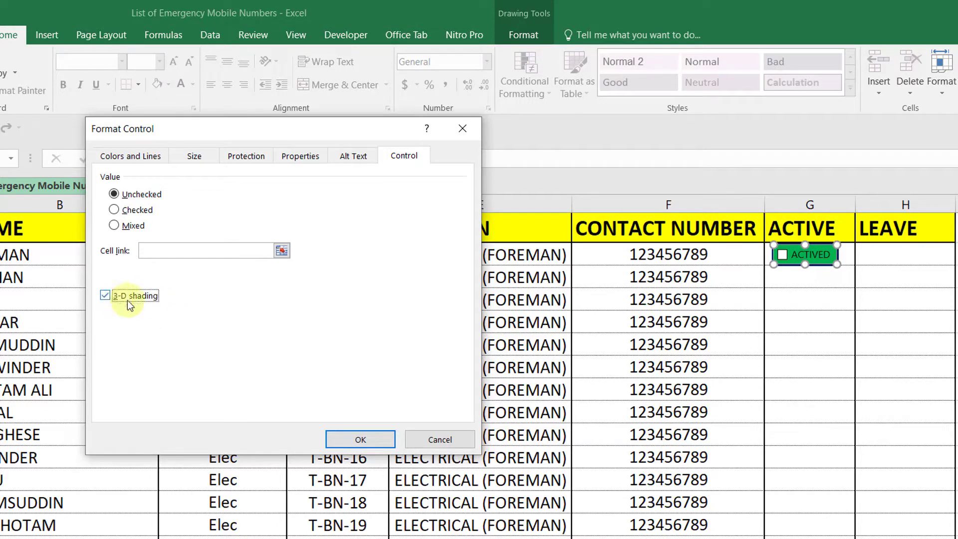
click(361, 439)
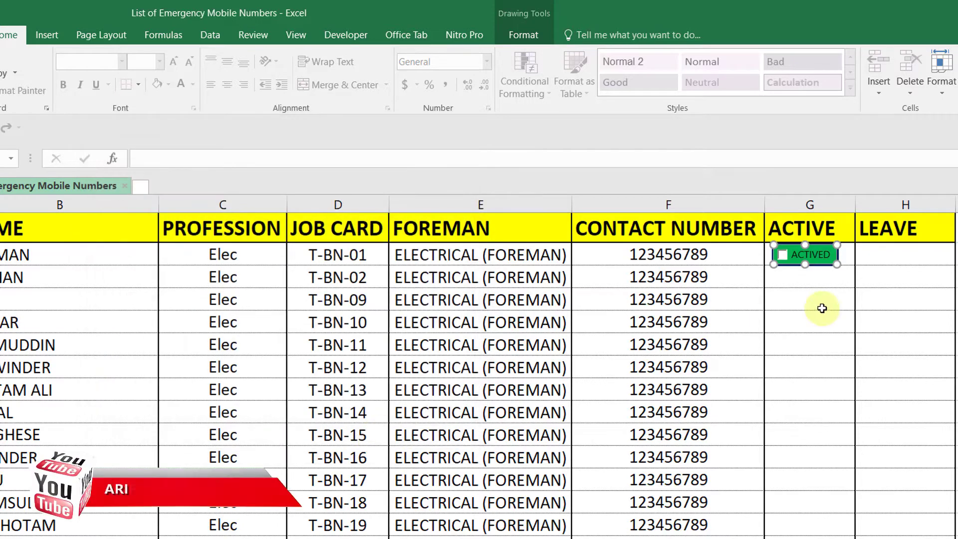
click(819, 301)
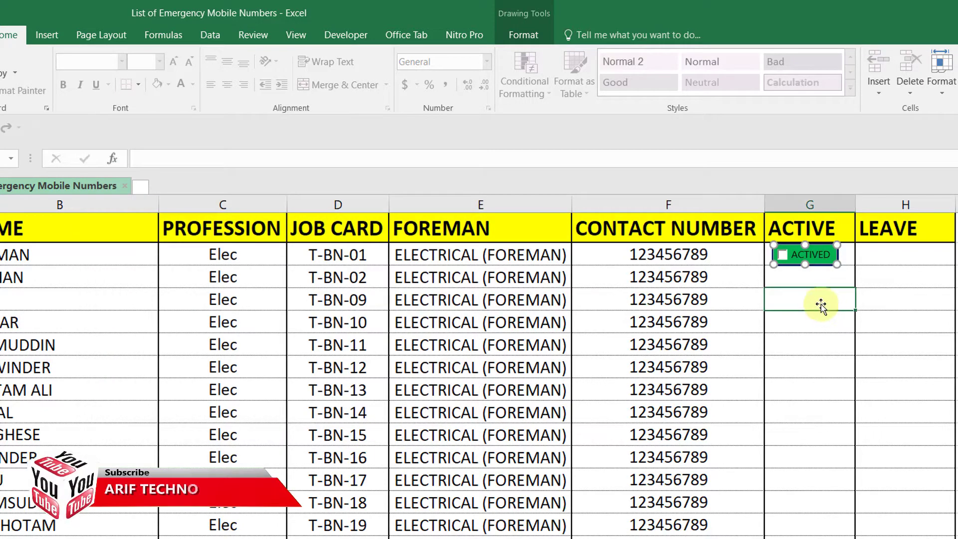
right_click(791, 257)
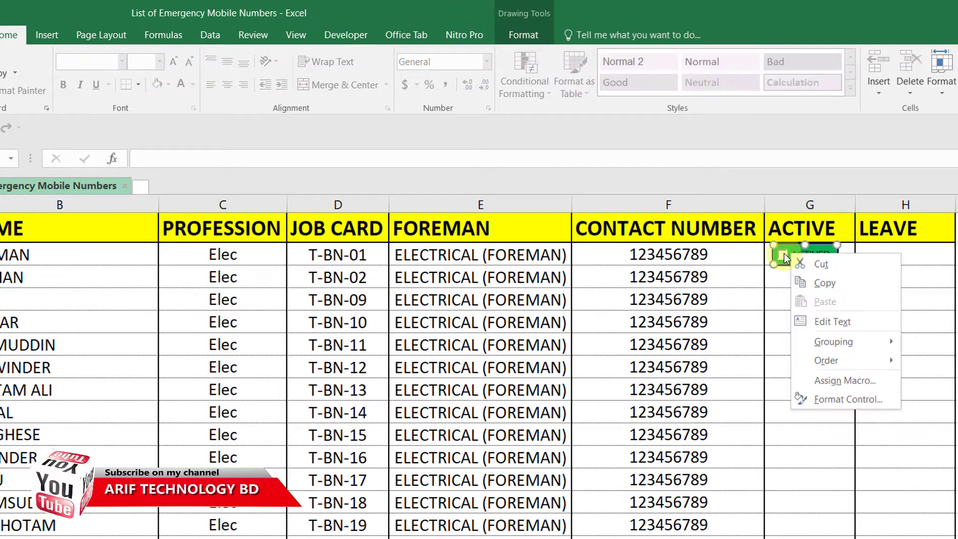
click(526, 33)
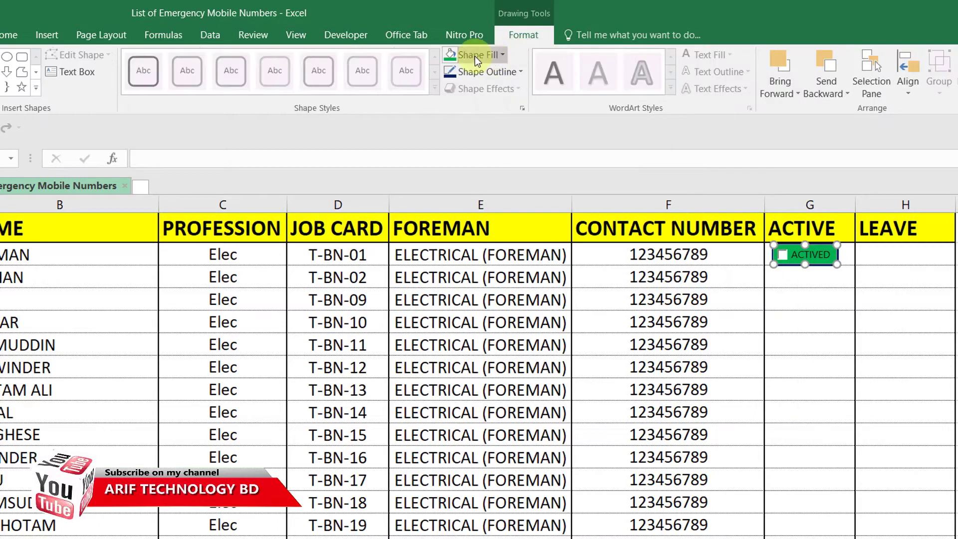
click(495, 55)
click(480, 188)
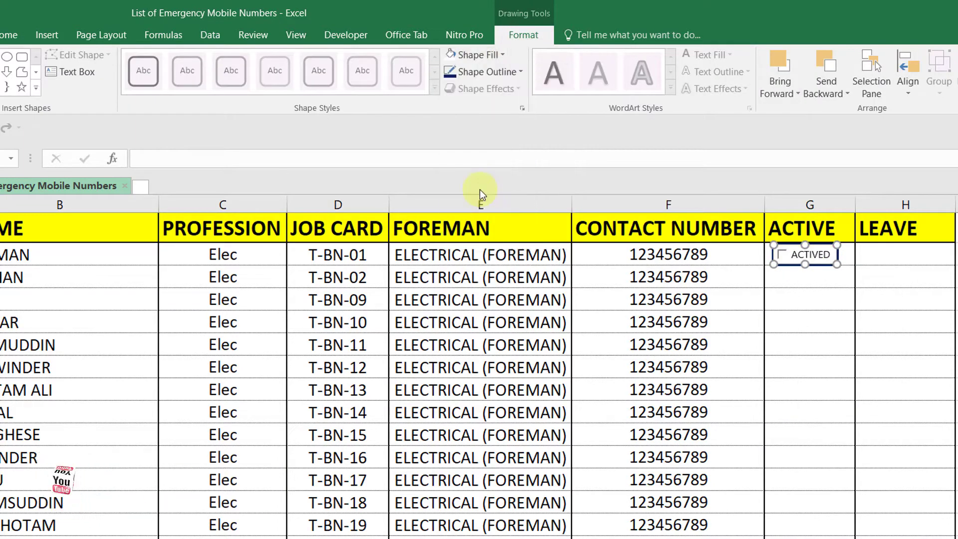
click(513, 73)
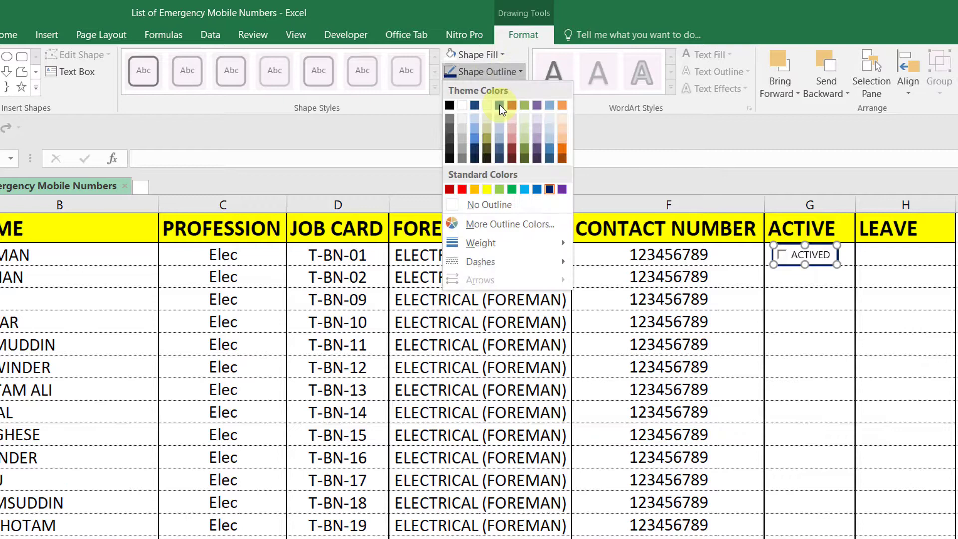
click(466, 204)
click(820, 318)
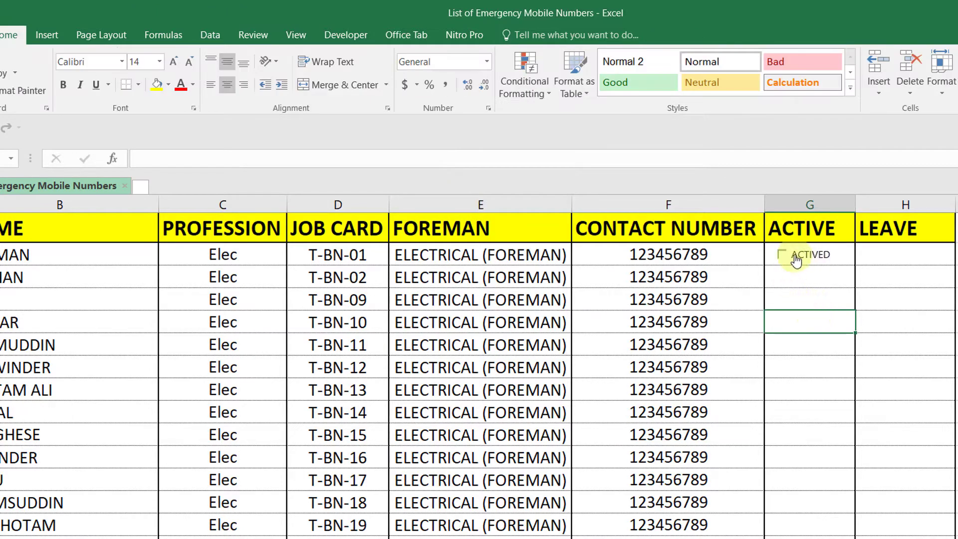
right_click(794, 260)
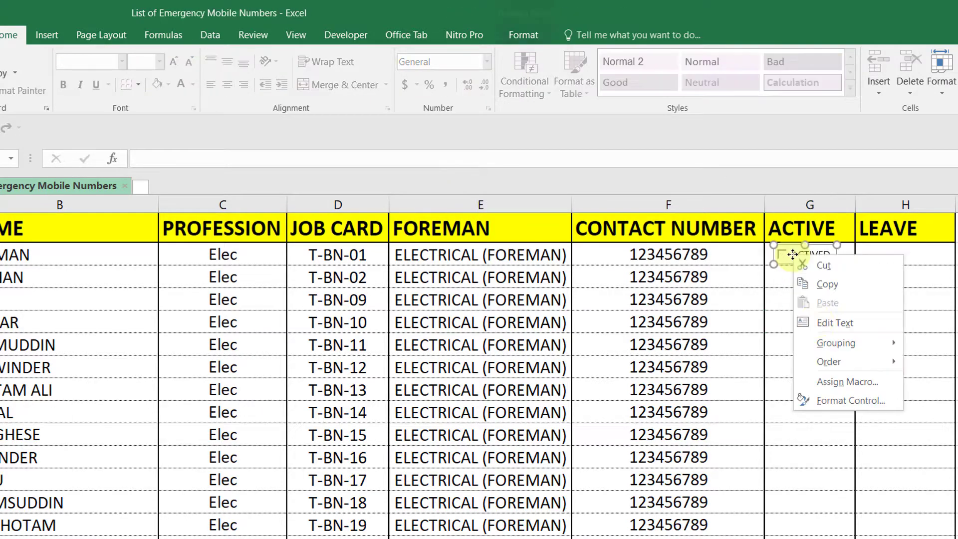
click(838, 398)
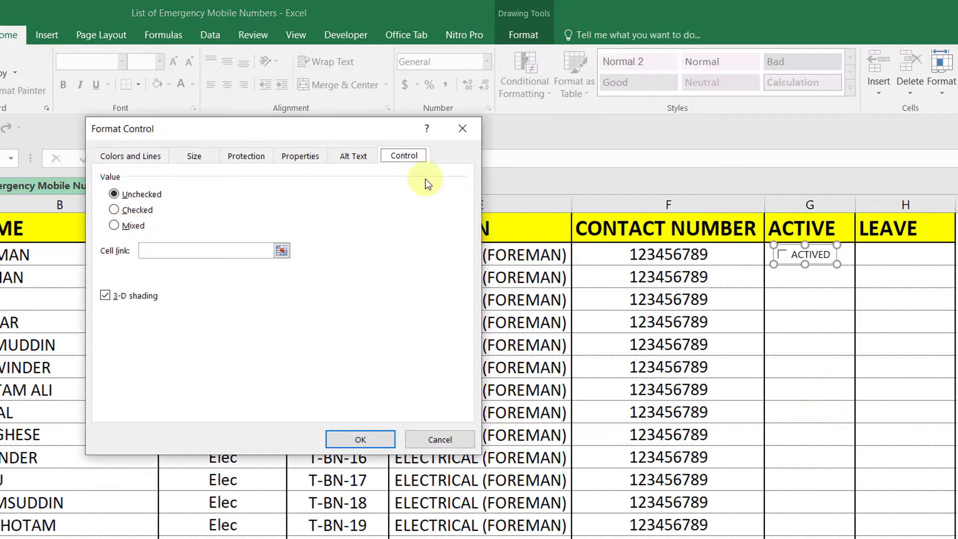
click(114, 297)
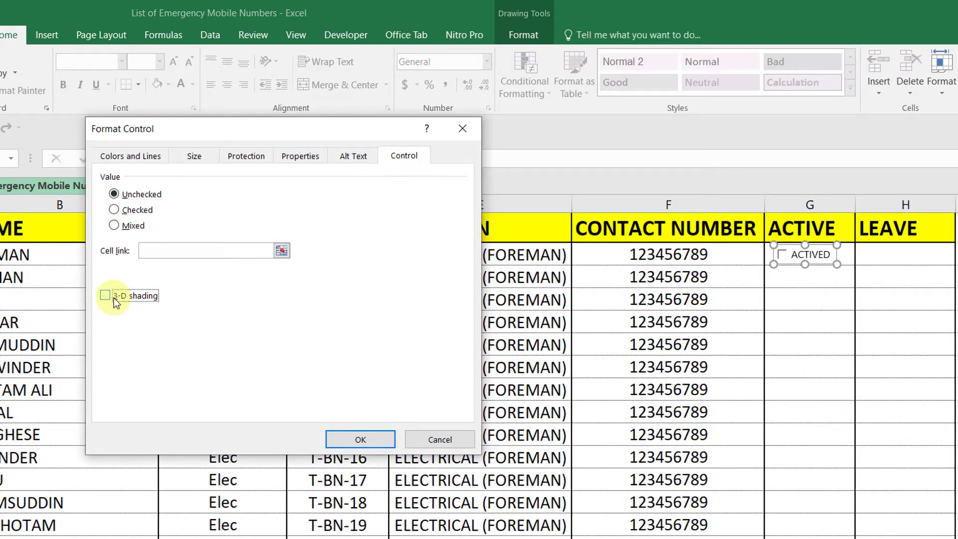
click(369, 439)
click(823, 370)
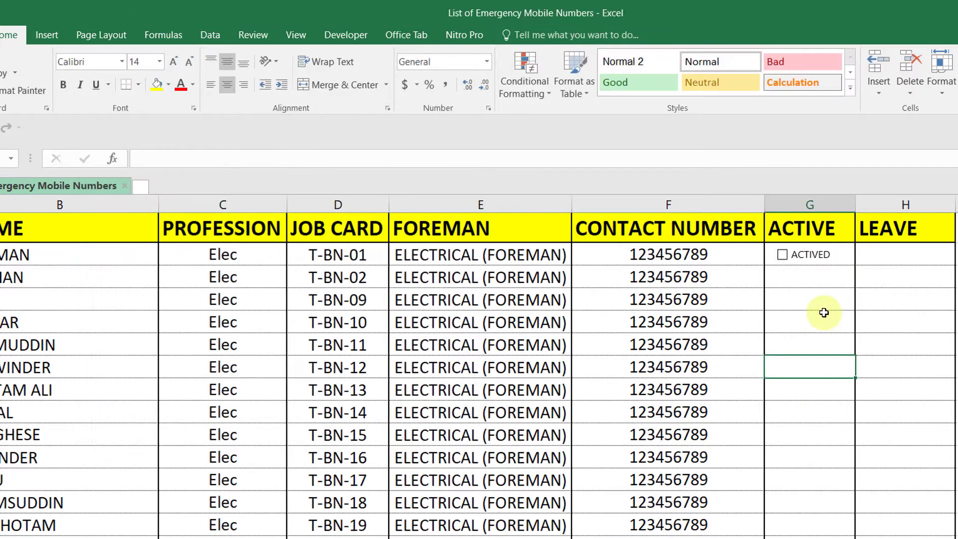
click(797, 259)
right_click(798, 259)
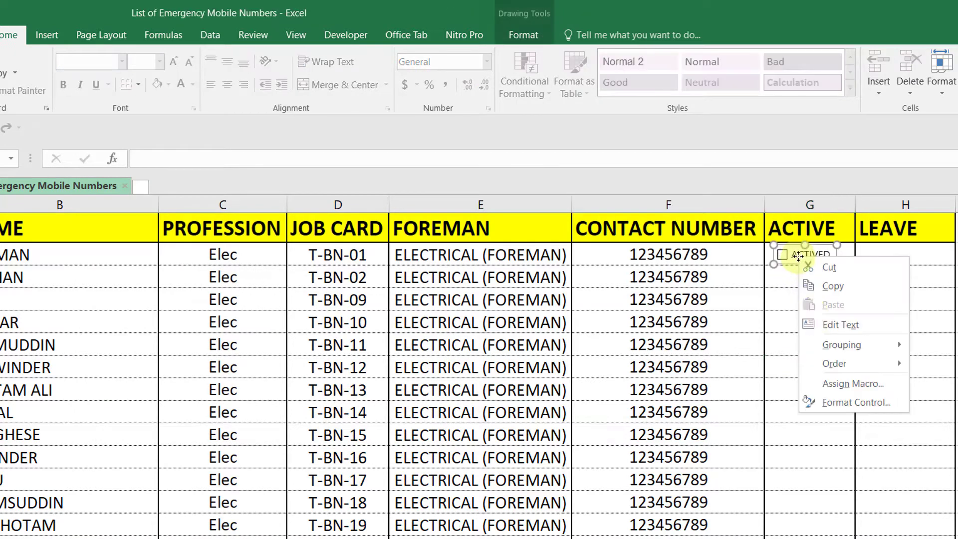
click(823, 400)
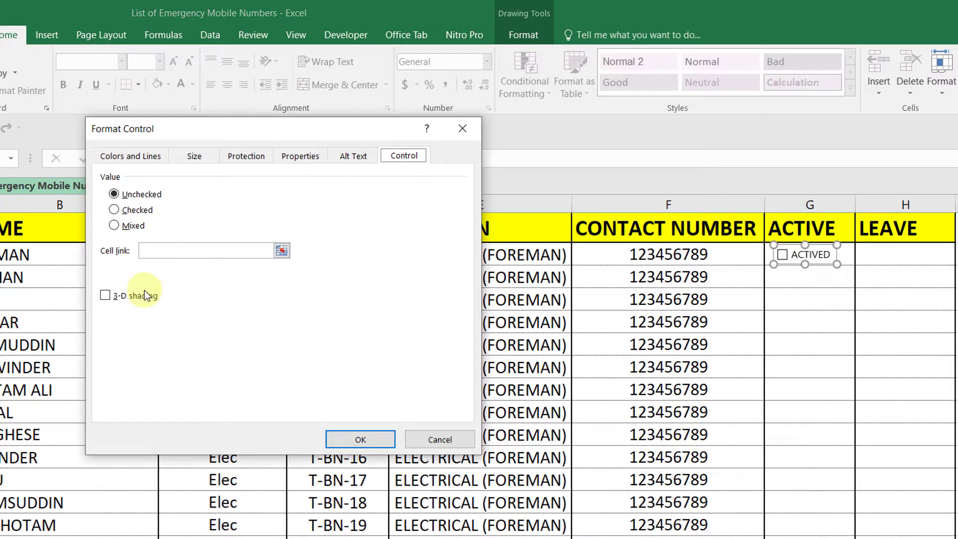
click(361, 439)
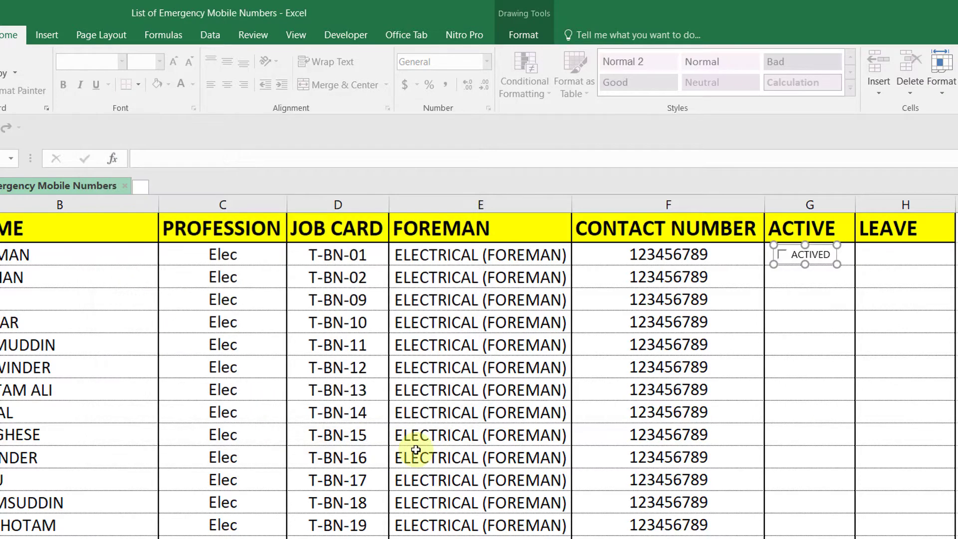
click(937, 410)
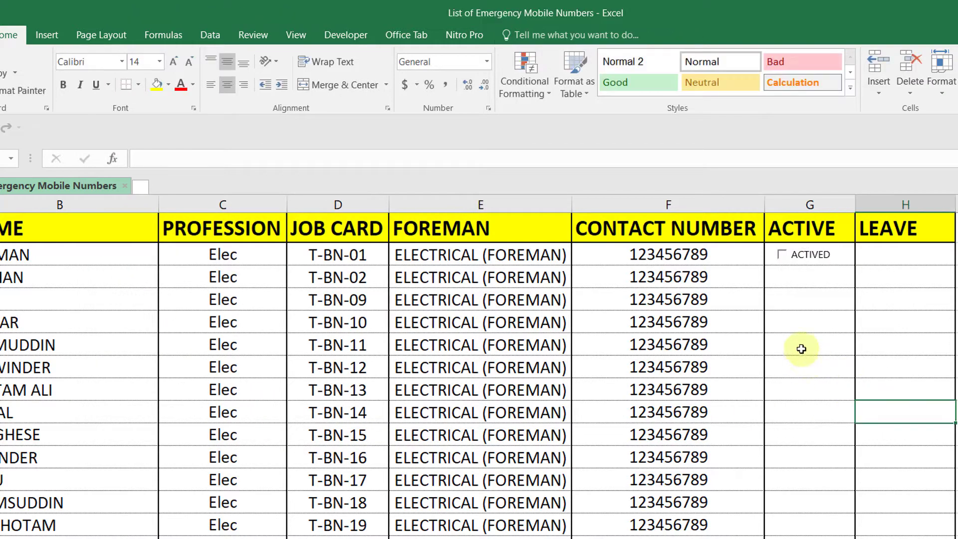
- Set the ACTIVED check box's cell link to $H$2 in Format Control
right_click(812, 259)
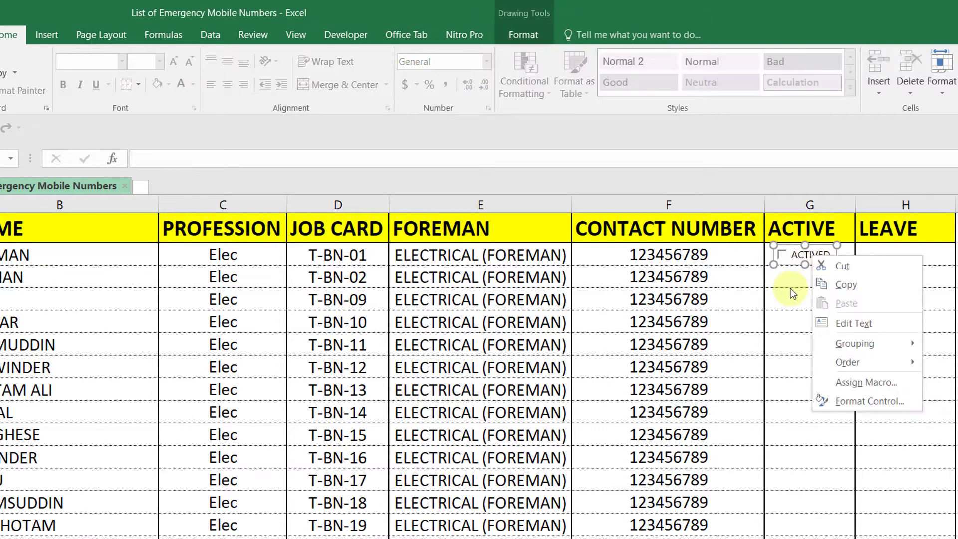
key(Escape)
right_click(799, 260)
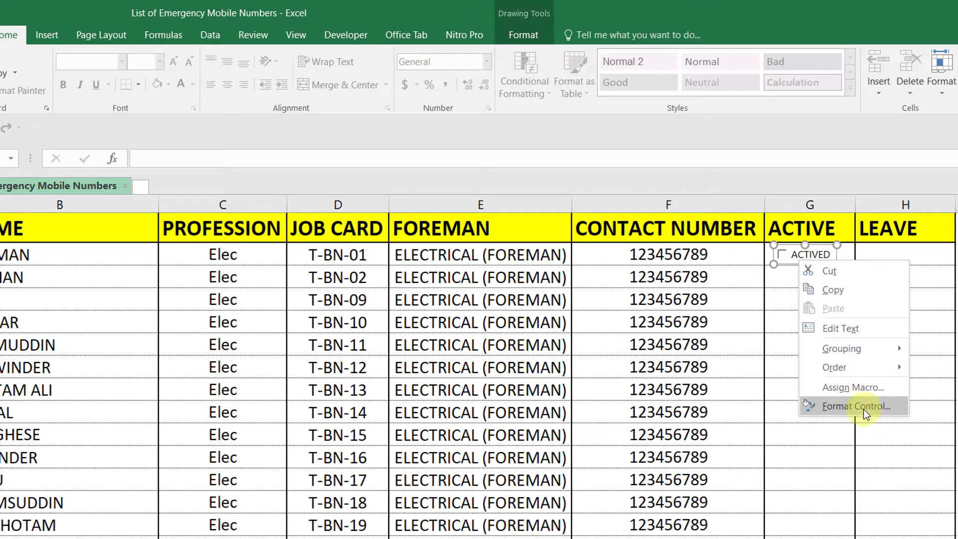
click(876, 407)
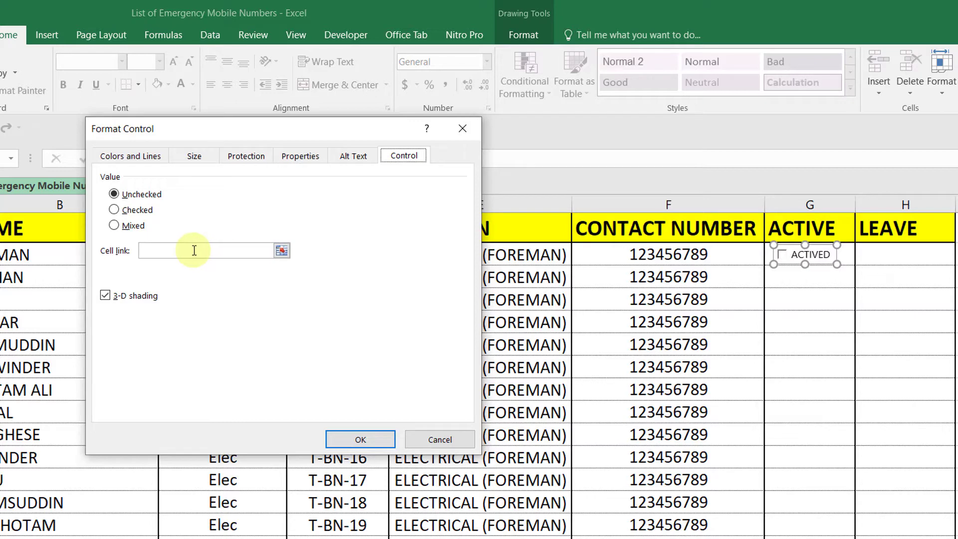
click(194, 250)
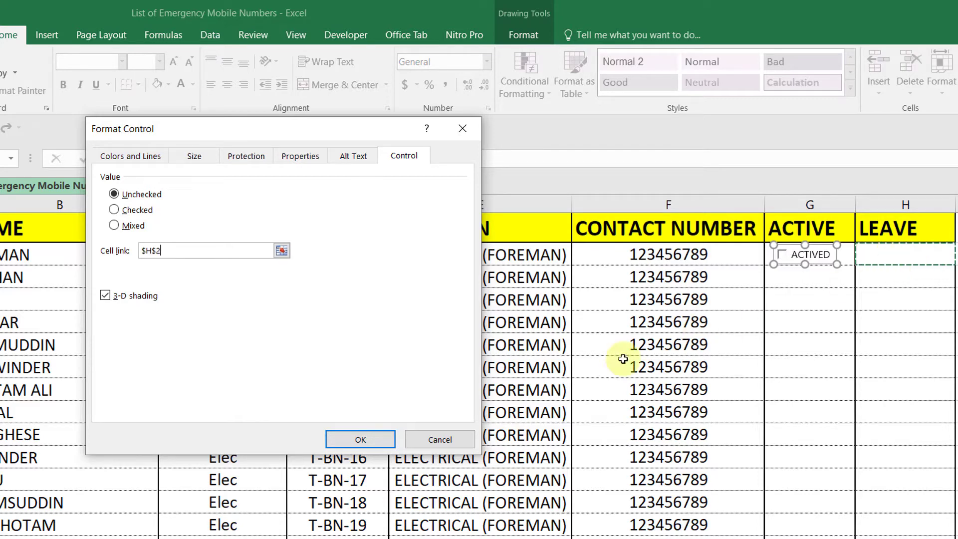
click(372, 439)
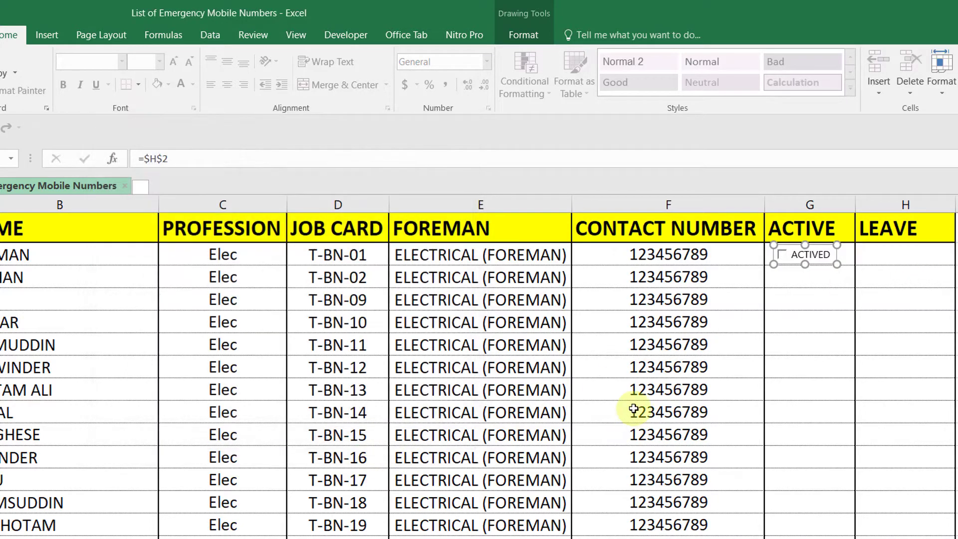
click(805, 373)
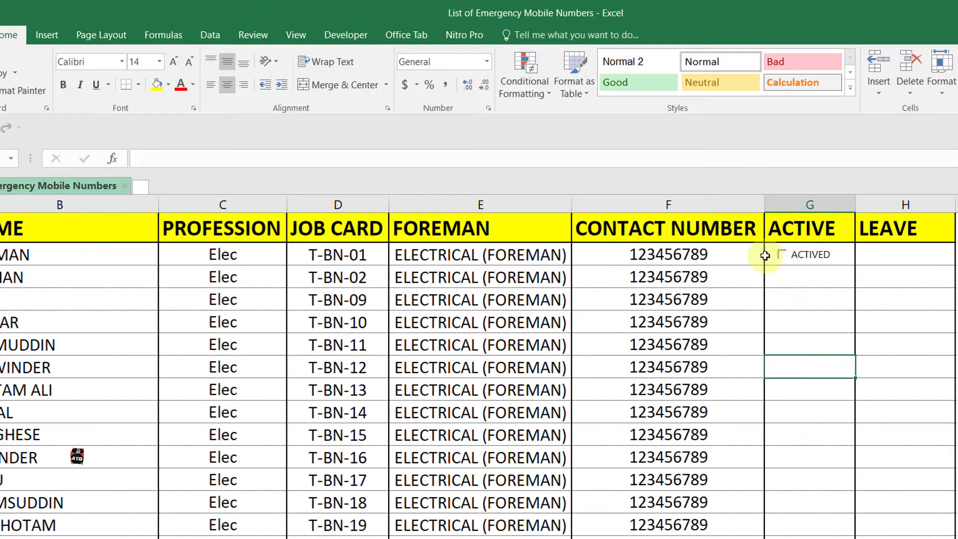
- Enter TRUE in H2 to tick the ACTIVED checkbox, then FALSE to clear it
click(902, 259)
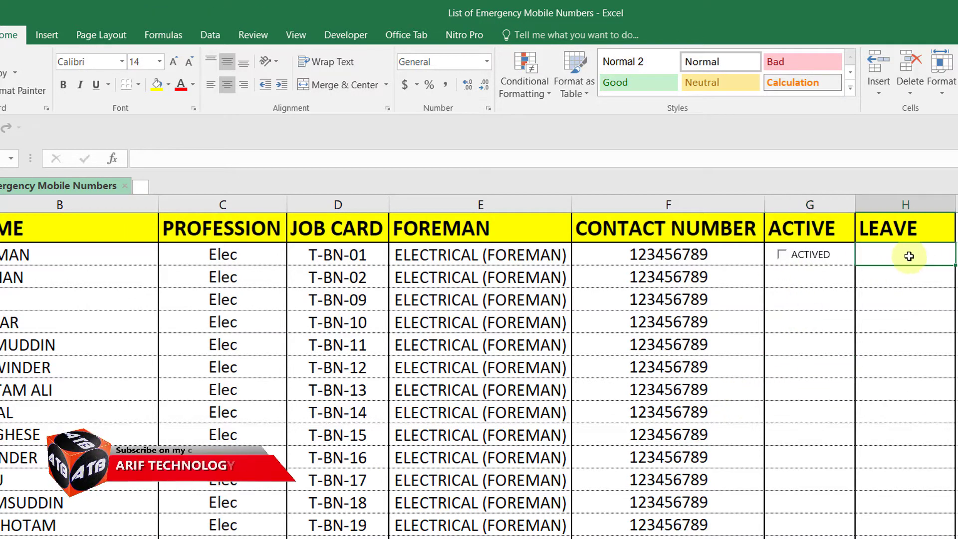
text(TR)
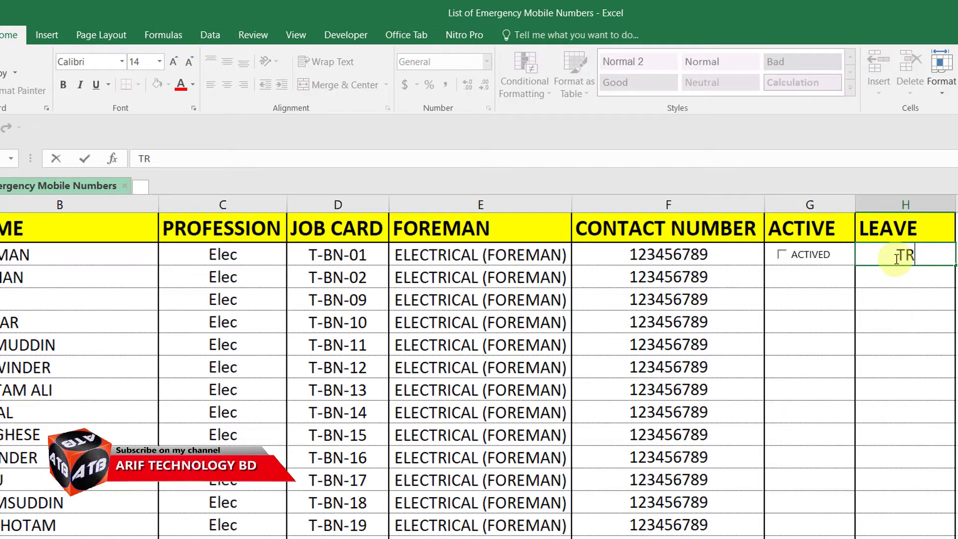
text(UE)
click(913, 323)
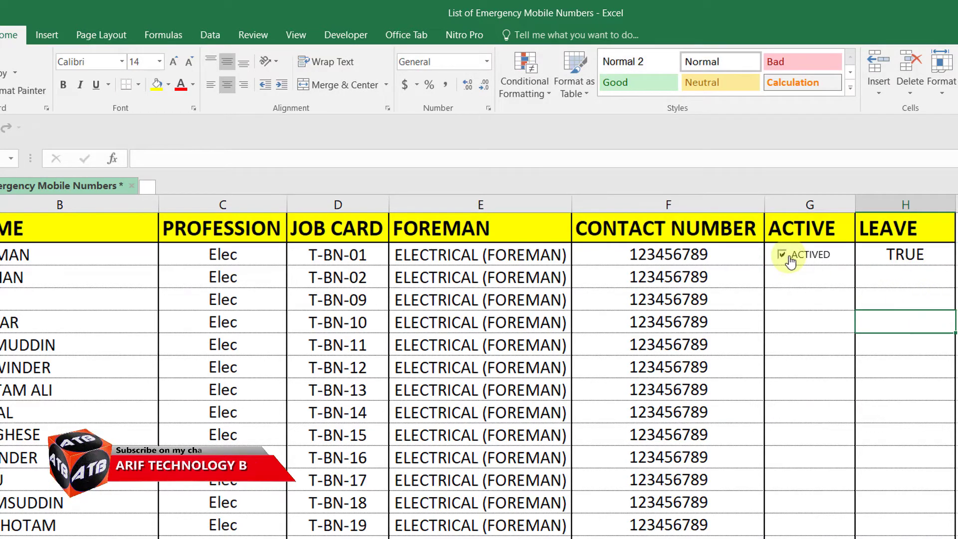
click(913, 255)
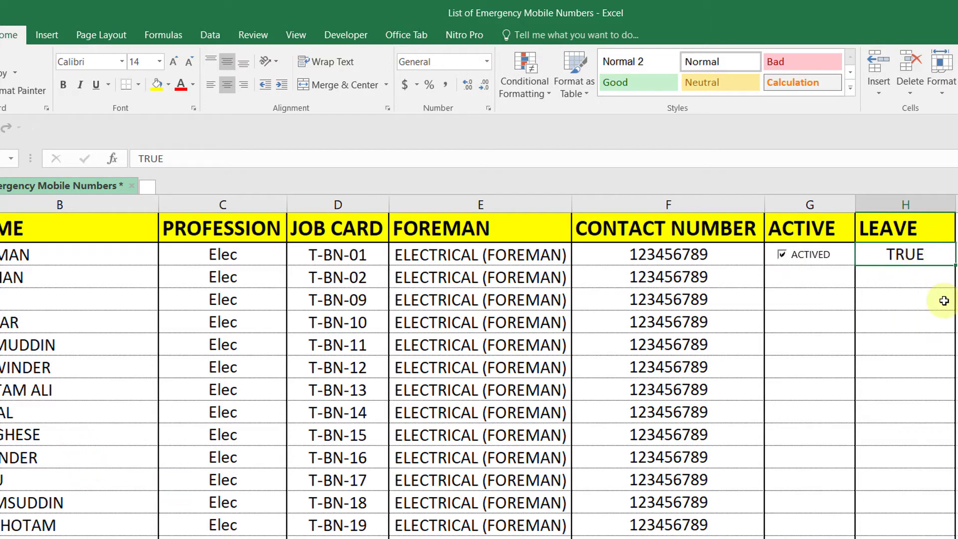
text(FA)
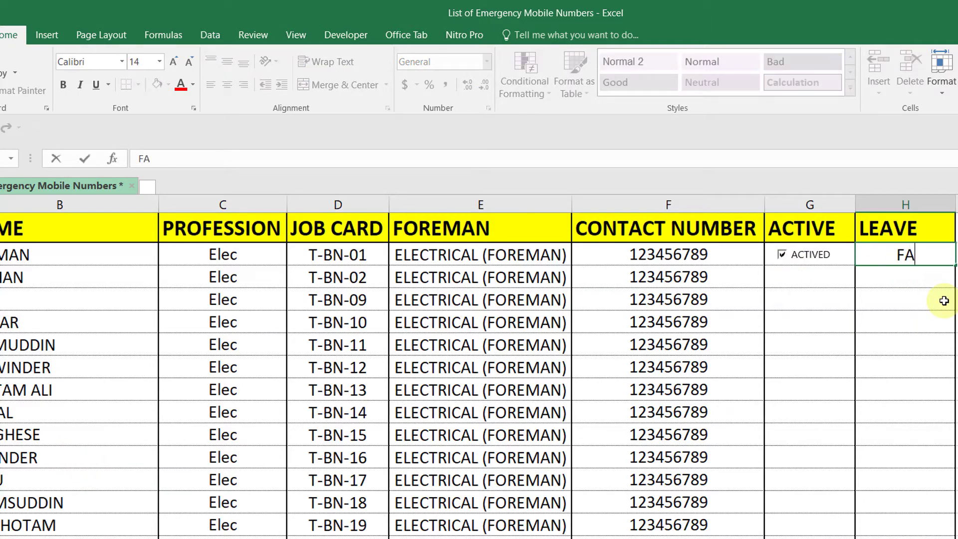
text(LSE)
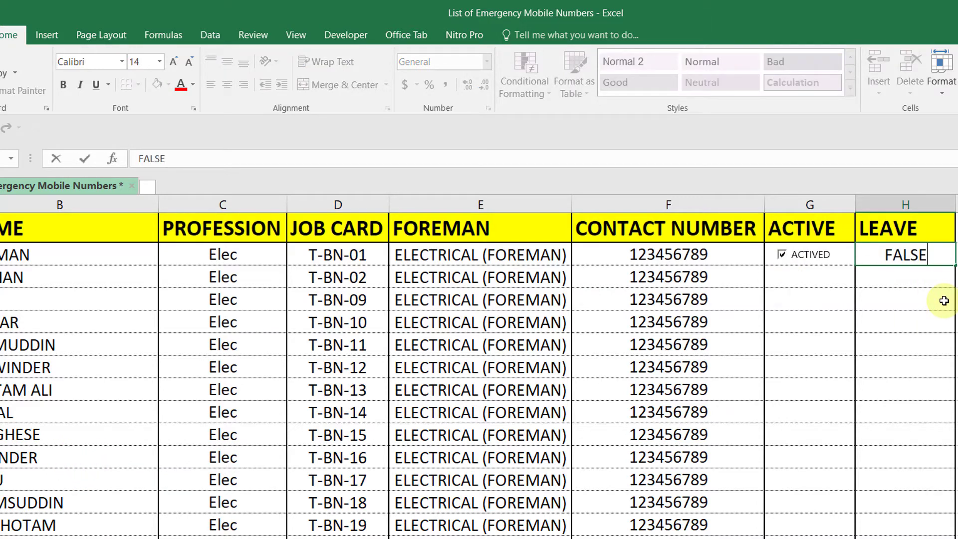
click(940, 299)
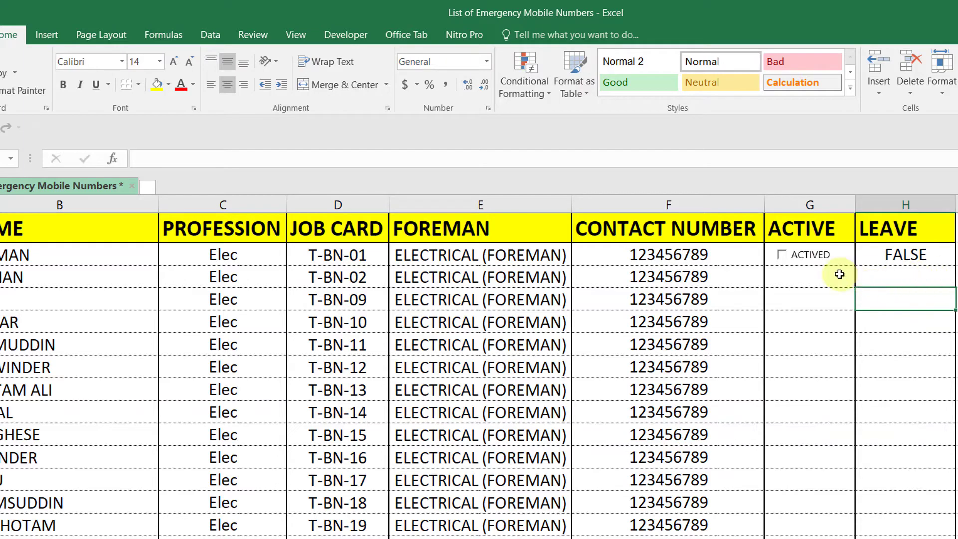
right_click(822, 260)
click(882, 404)
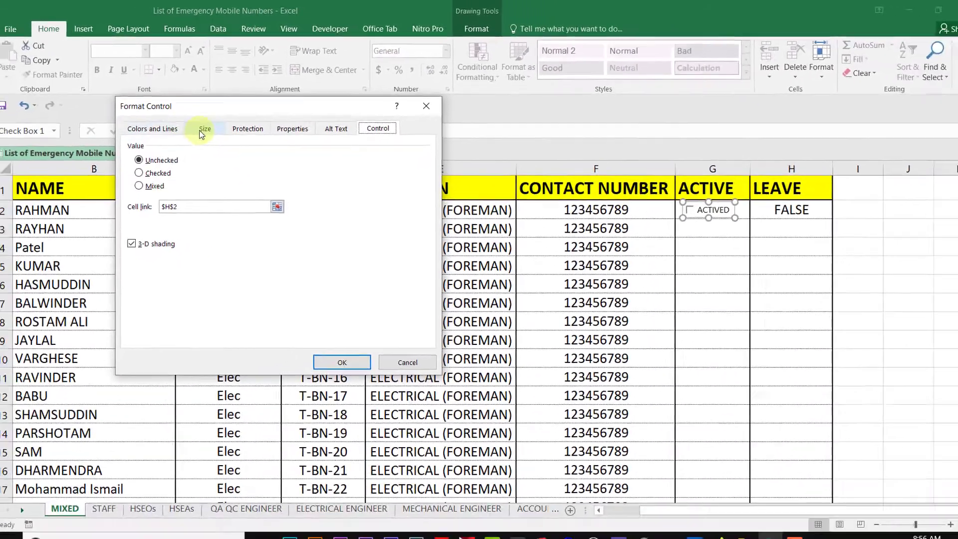
click(201, 131)
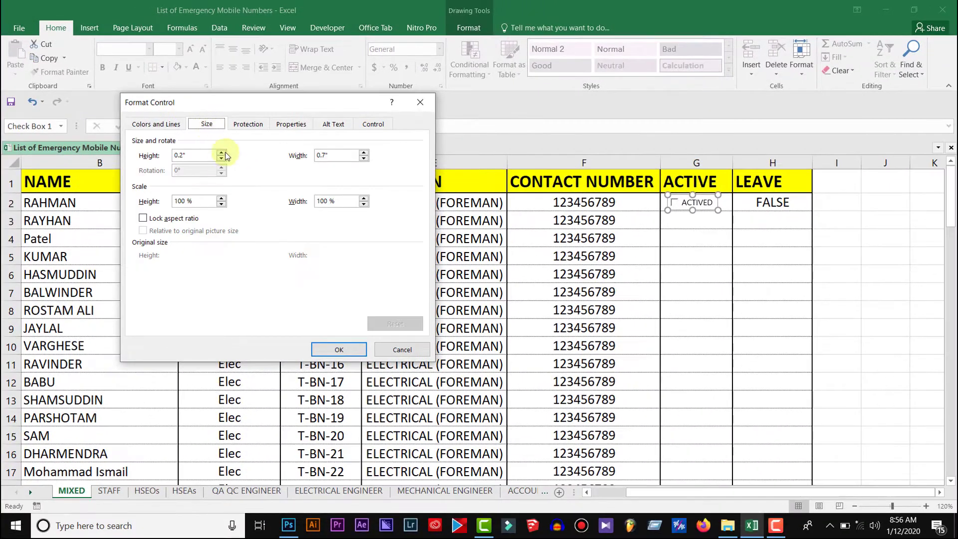
click(247, 124)
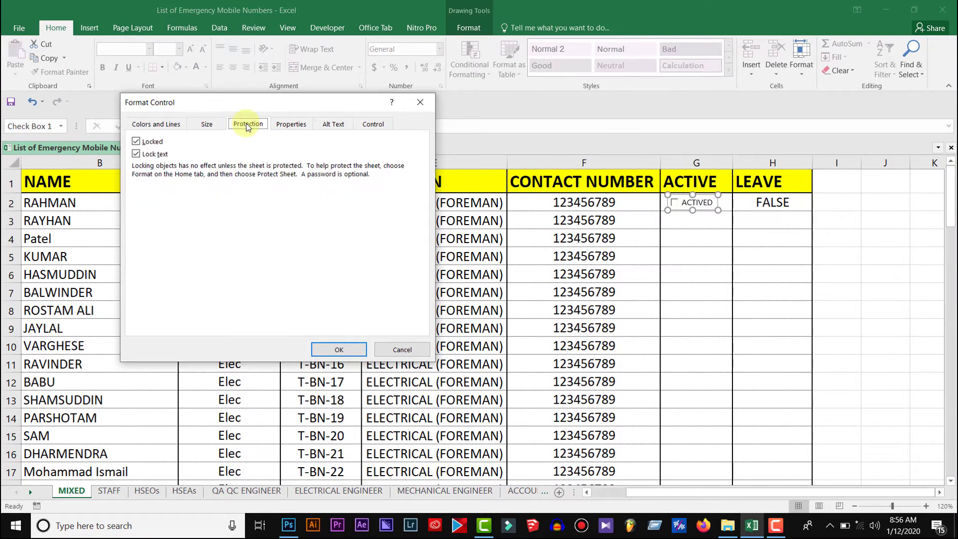
click(286, 124)
click(334, 125)
click(371, 125)
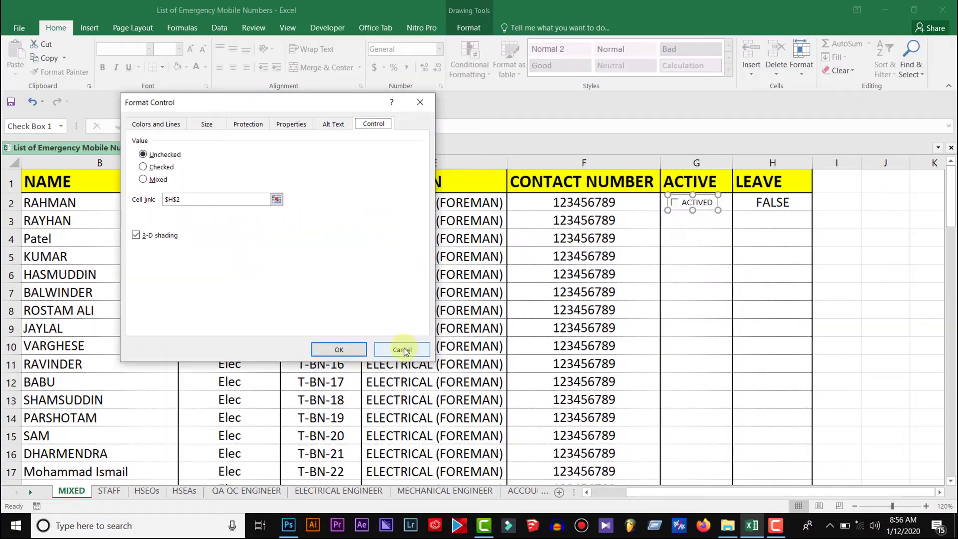
click(402, 349)
click(716, 294)
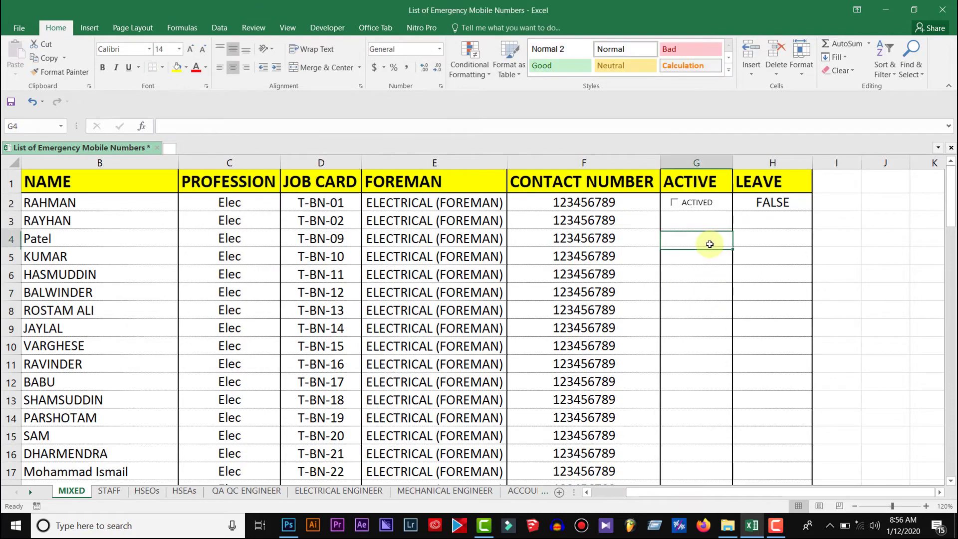